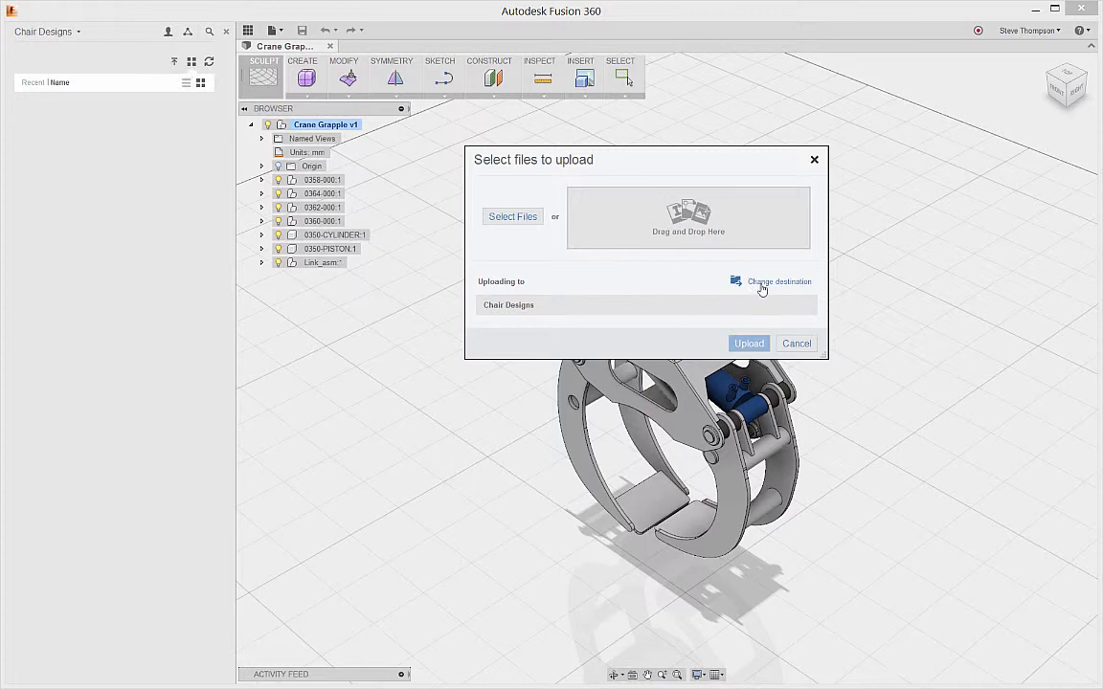
# - Upload Office Chair.f3d from the Chair Design Data folder to the Chair Designs project
pyautogui.hotkey('alt', 'Tab')
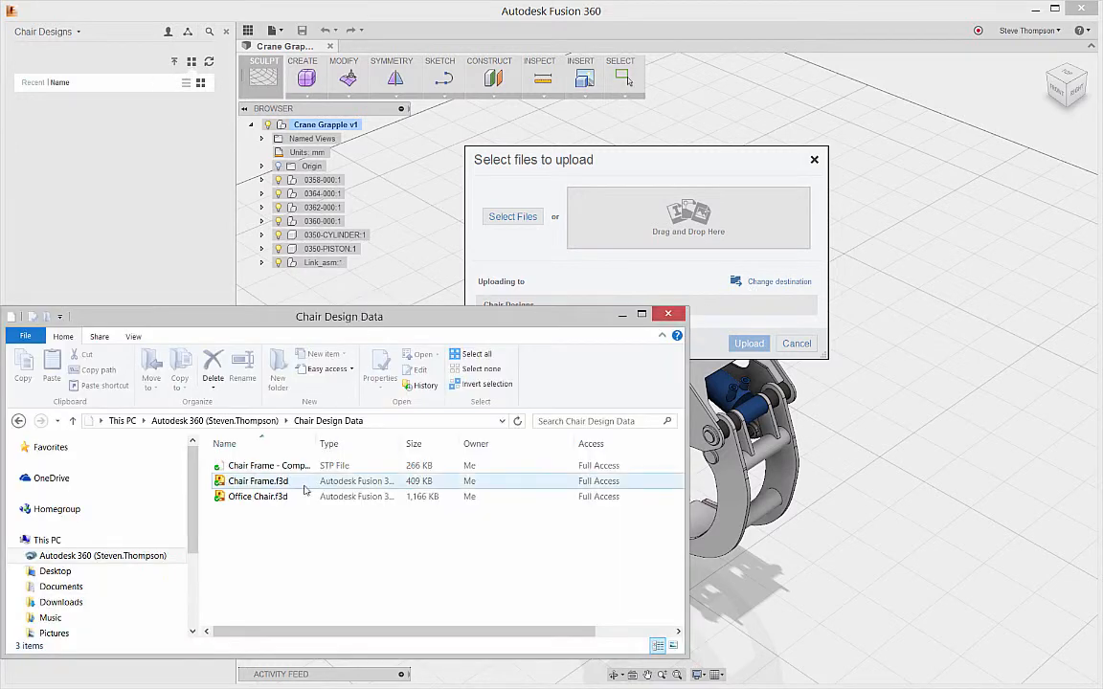
pyautogui.moveTo(272, 497); pyautogui.dragTo(620, 214)
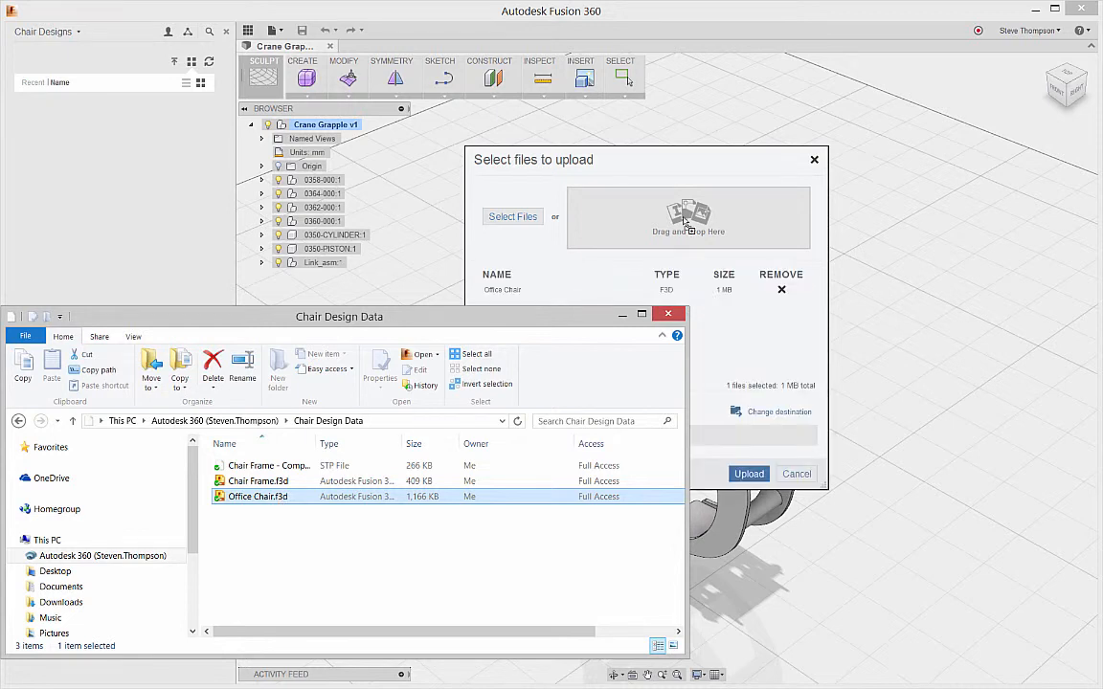
pyautogui.click(712, 326)
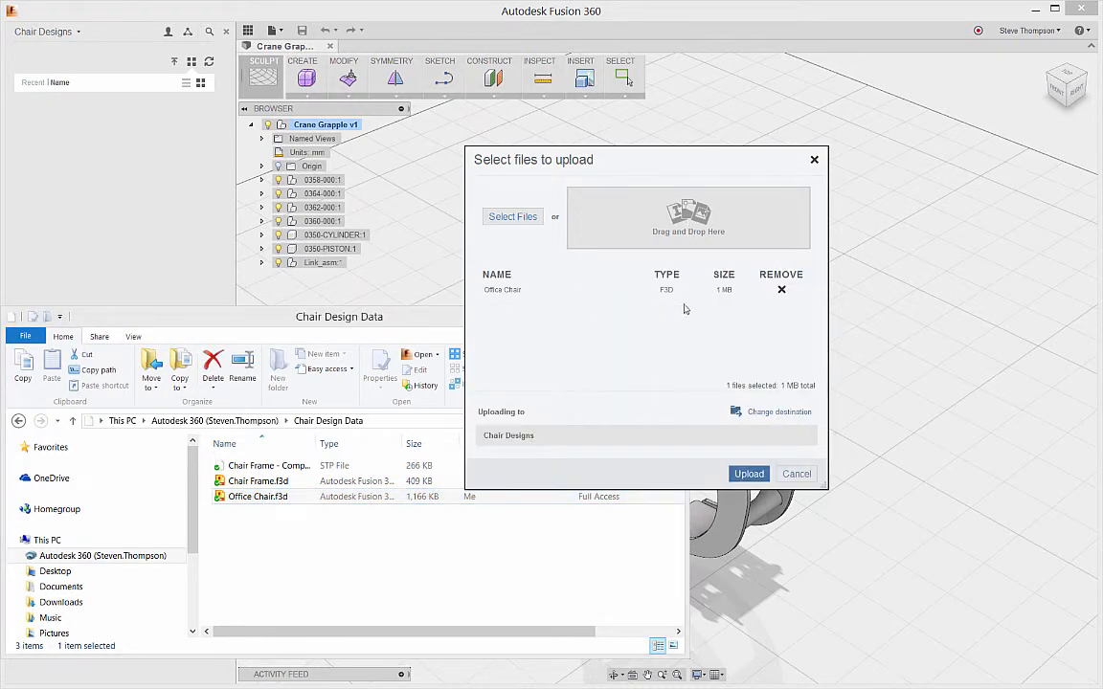
pyautogui.click(749, 475)
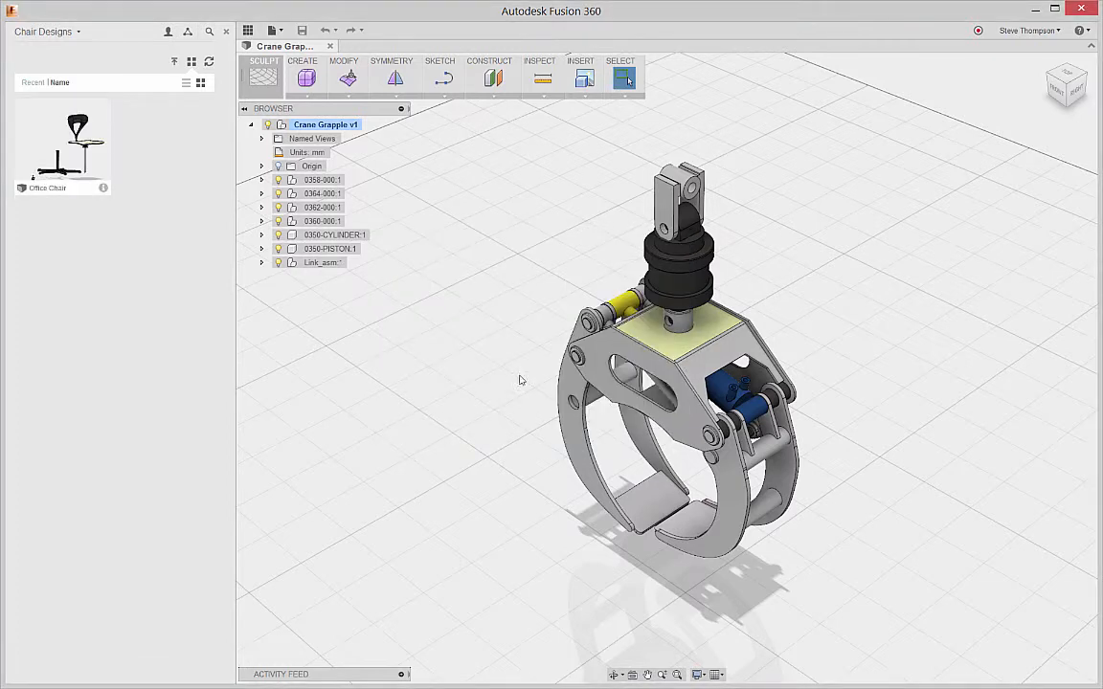
# - Open the uploaded Office Chair design and hide the project's file listing
pyautogui.doubleClick(56, 150)
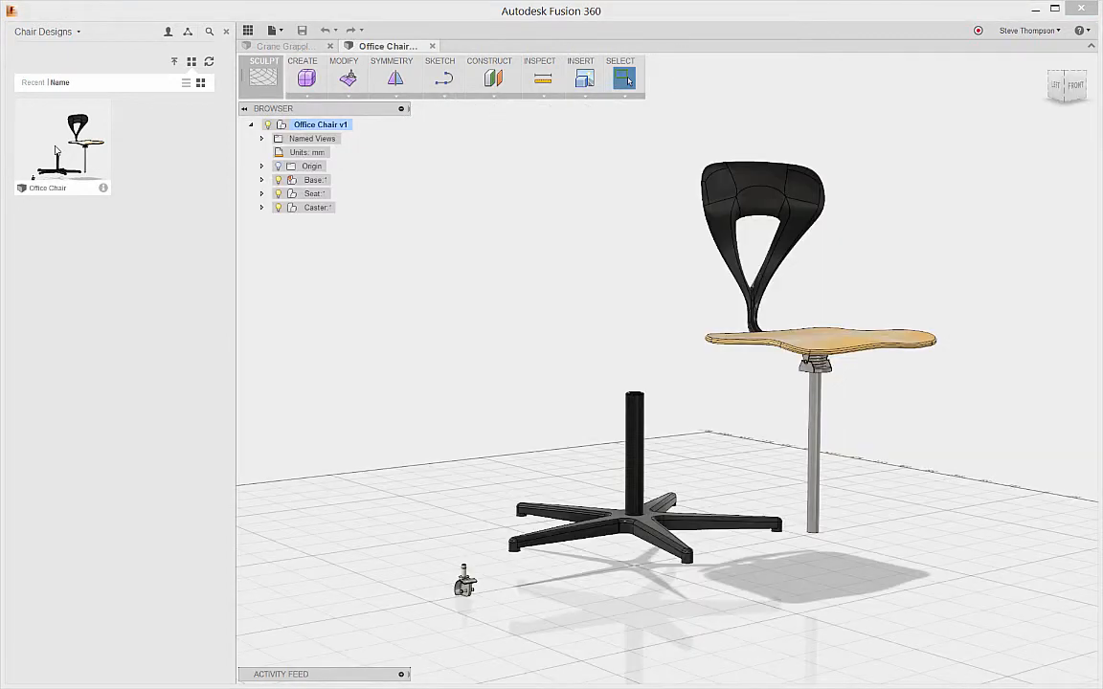
pyautogui.click(245, 32)
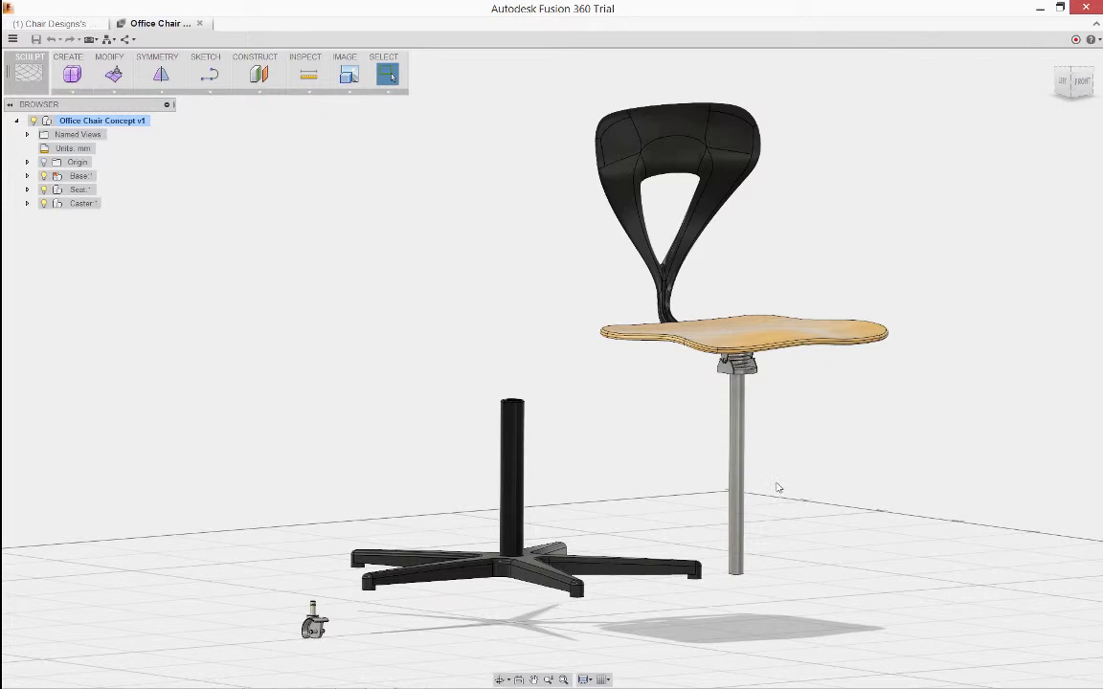
# - Examine the chair assembly from different angles and review the components inside Seat
pyautogui.click(1080, 82)
pyautogui.moveTo(1037, 78)
pyautogui.keyDown('shift'); pyautogui.mouseDown(button='middle')
pyautogui.moveTo(972, 119)
pyautogui.moveTo(876, 124)
pyautogui.moveTo(686, 344)
pyautogui.moveTo(606, 543)
pyautogui.mouseUp(button='middle'); pyautogui.keyUp('shift')
pyautogui.keyDown('shift'); pyautogui.moveTo(550, 353); pyautogui.dragTo(336, 656, button='middle'); pyautogui.keyUp('shift')
pyautogui.moveTo(1047, 62); pyautogui.dragTo(1046, 56)
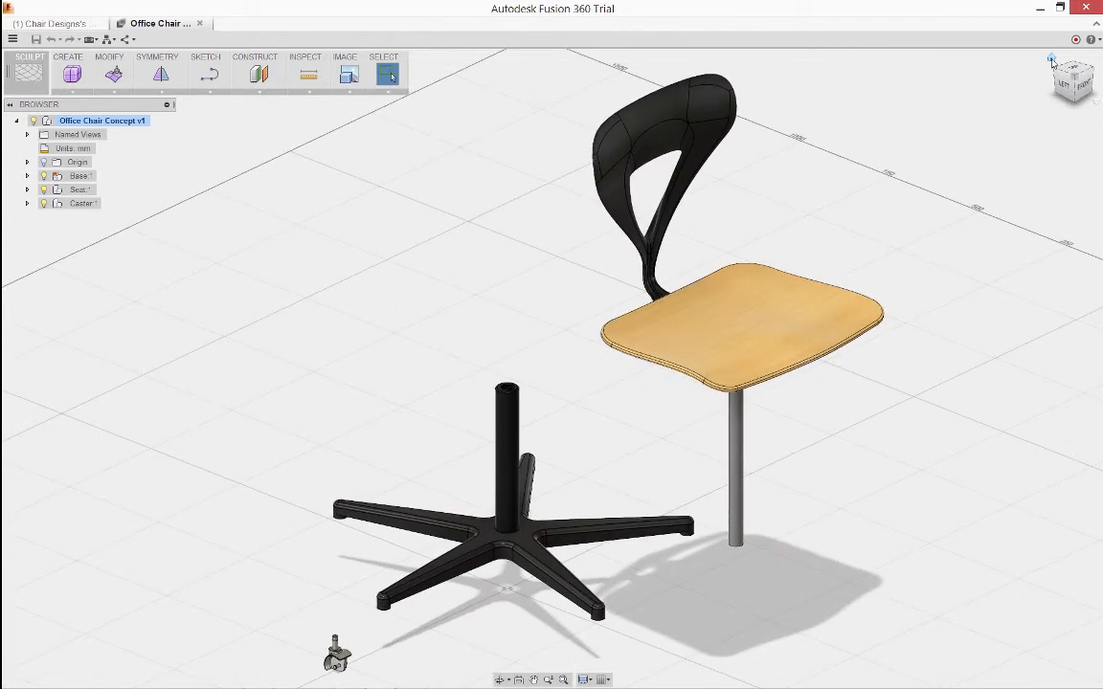
pyautogui.click(1050, 58)
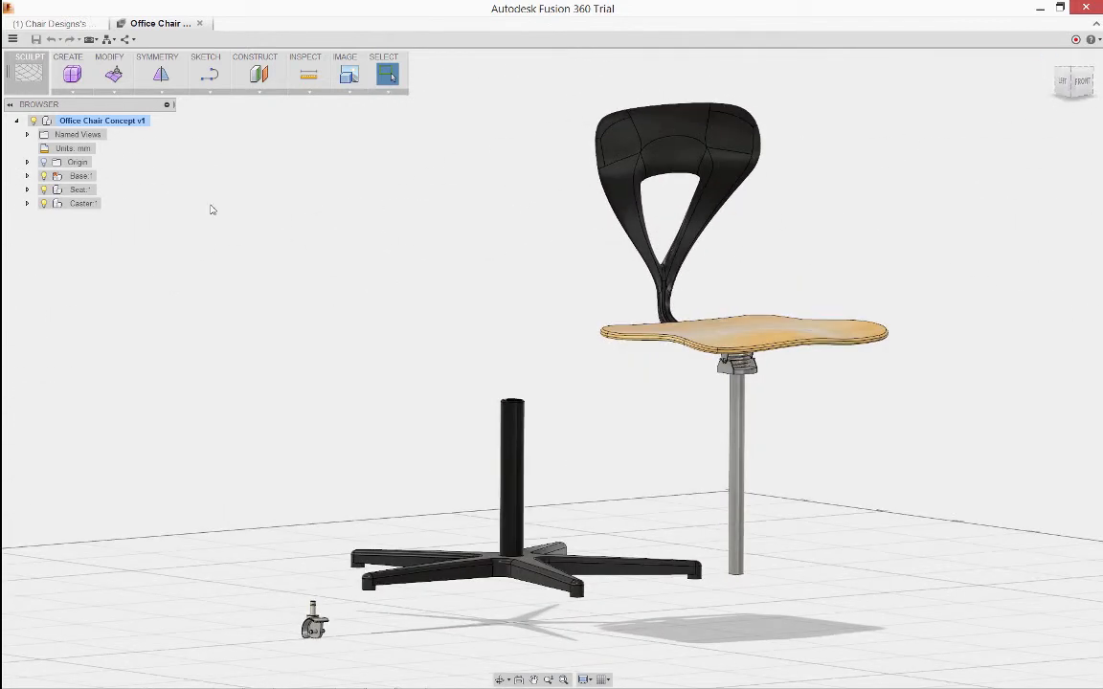
pyautogui.click(27, 189)
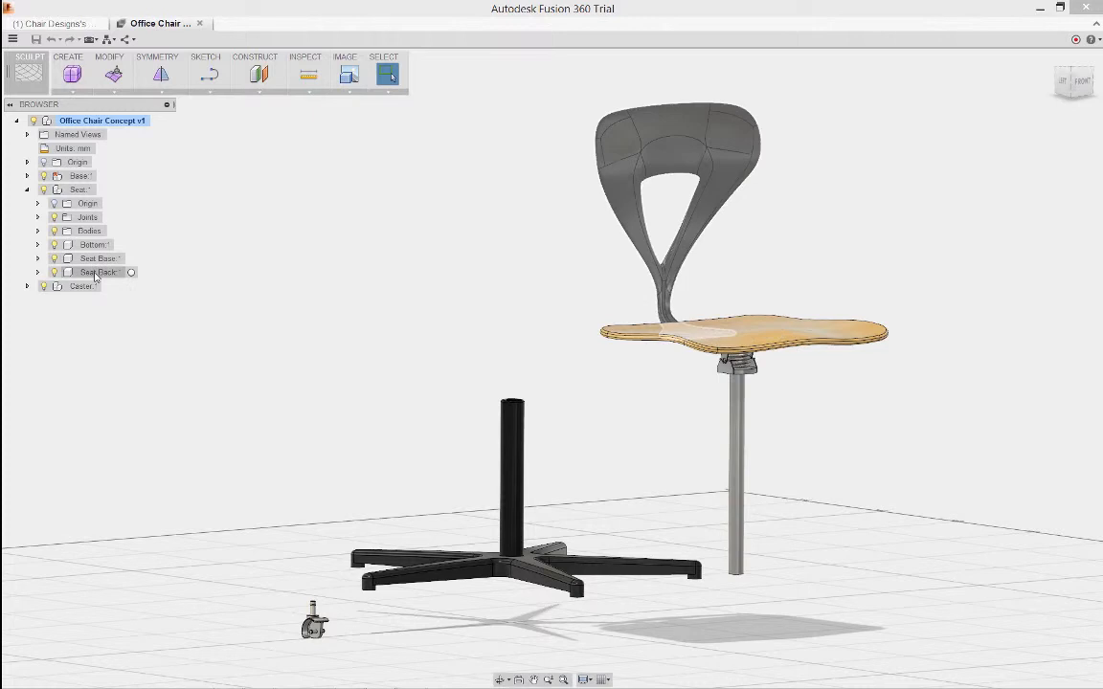
pyautogui.click(27, 189)
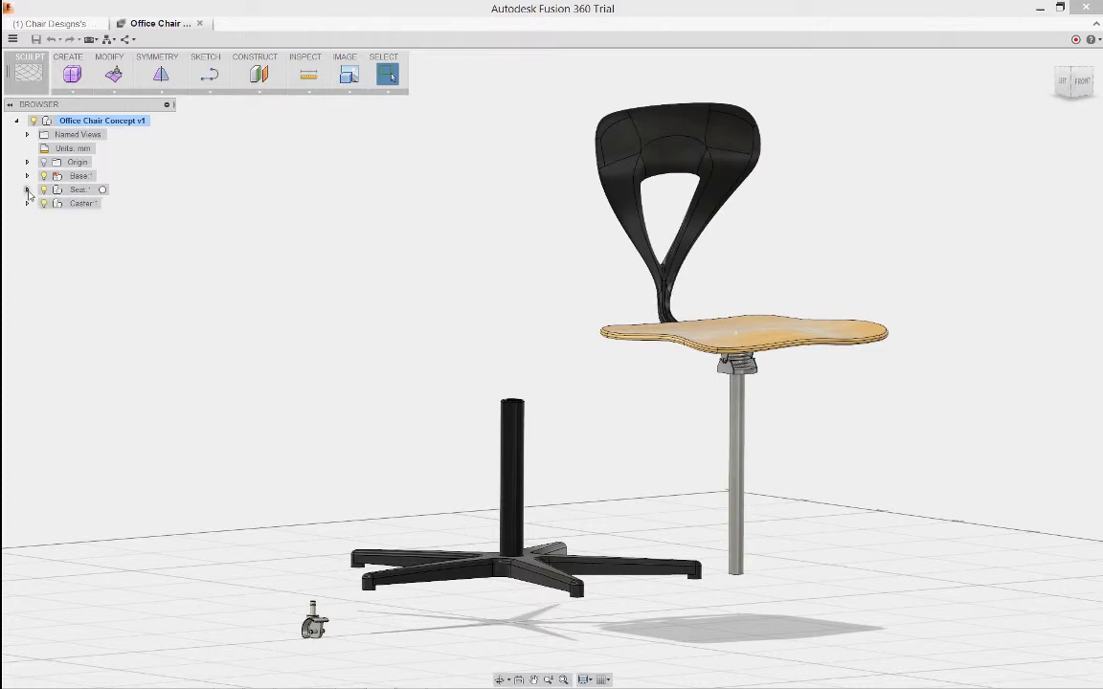
# - Isolate the Caster Core component inside Caster and make it the active component
pyautogui.click(28, 202)
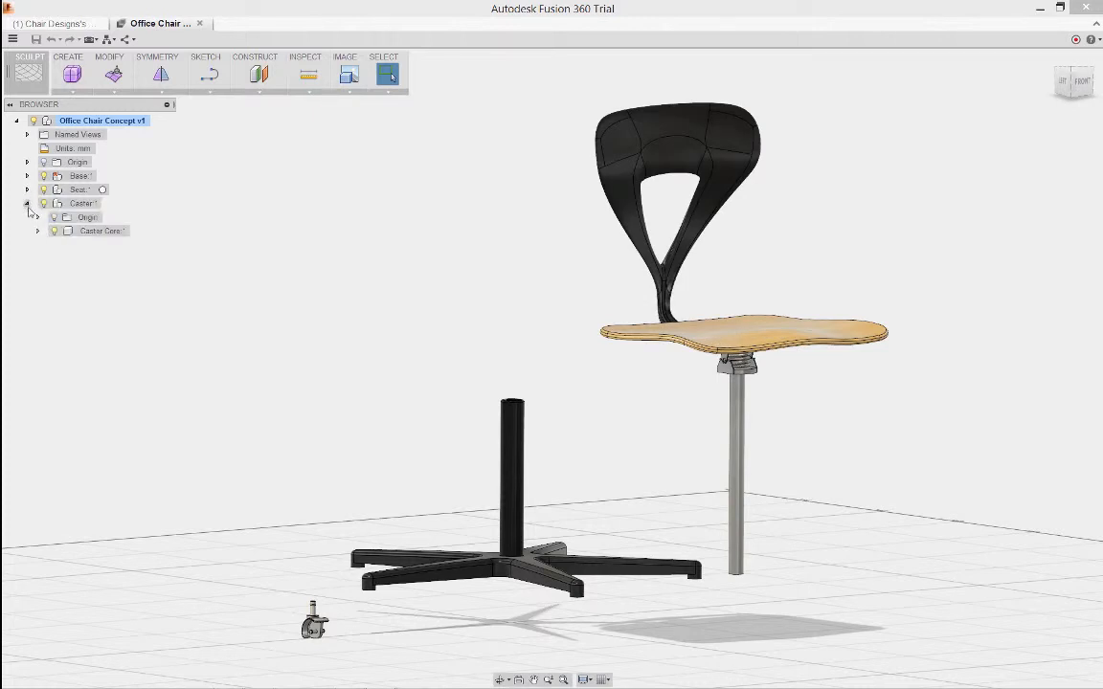
pyautogui.click(86, 232)
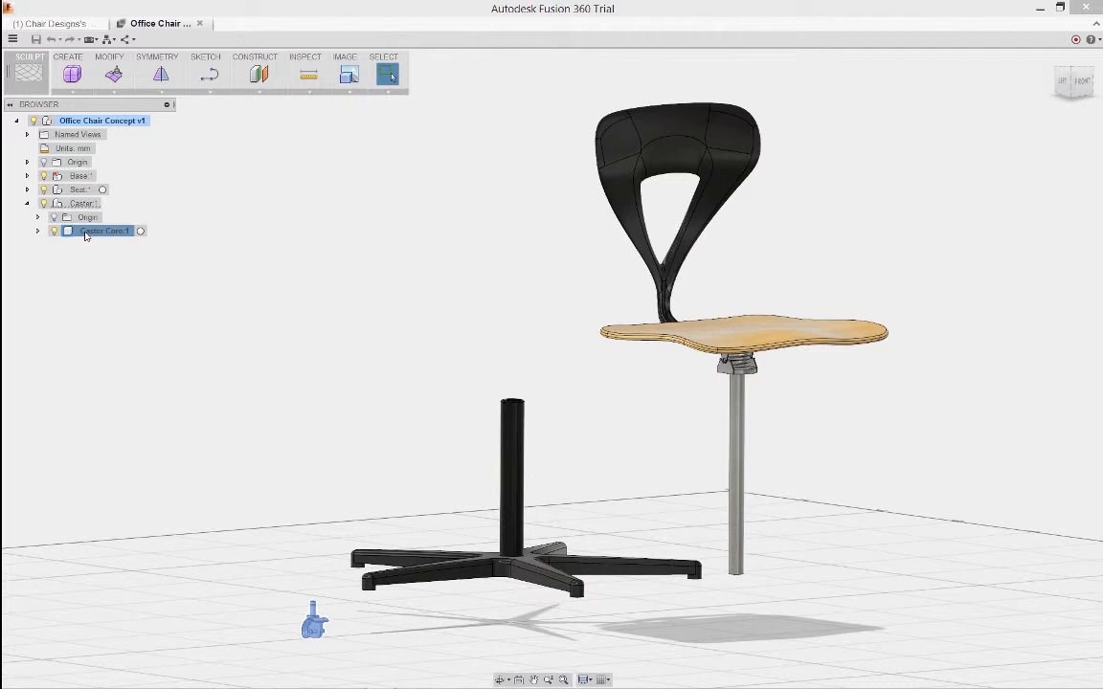
pyautogui.rightClick(86, 236)
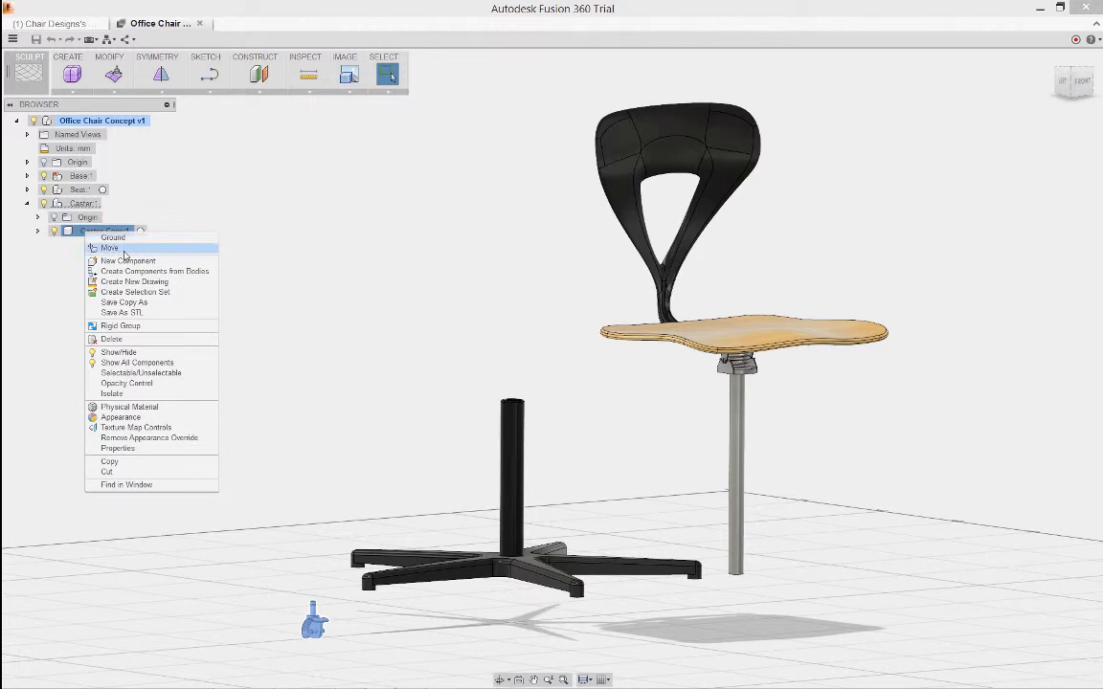
pyautogui.click(149, 393)
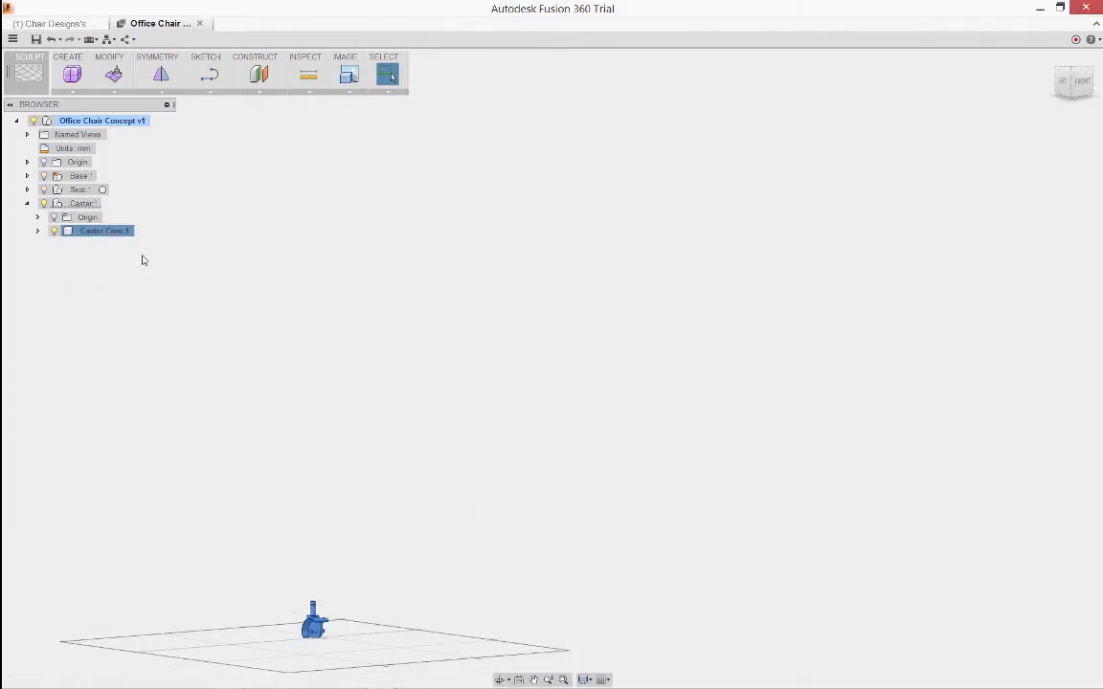
pyautogui.scroll(-1, 142, 262)
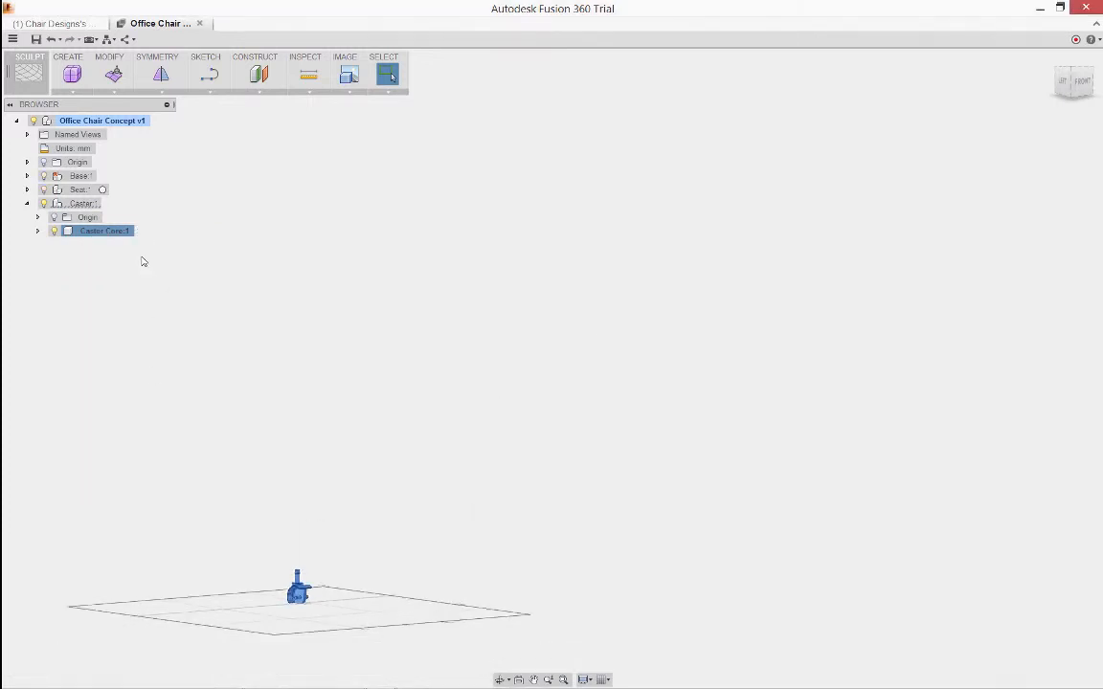
pyautogui.press('F6')
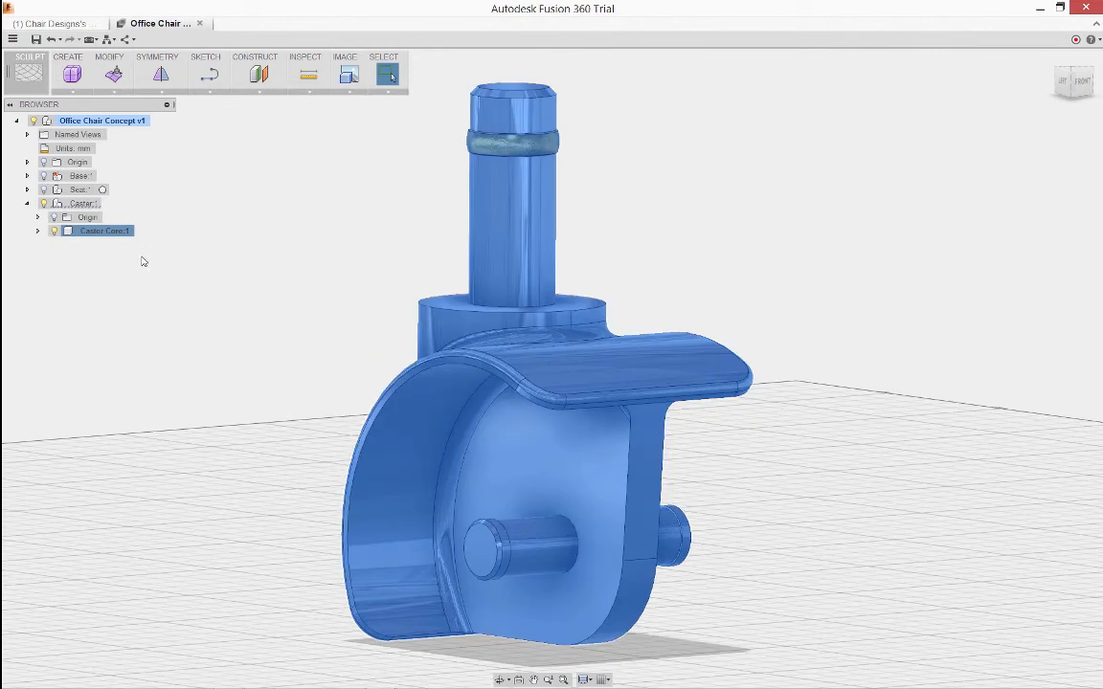
pyautogui.click(142, 260)
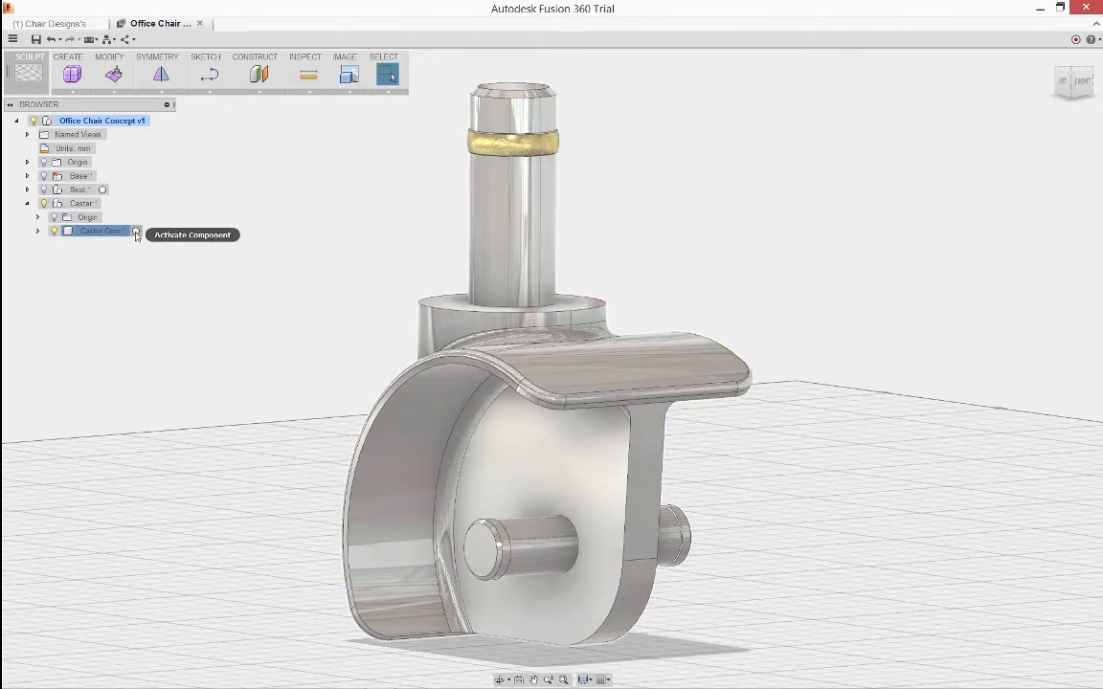
pyautogui.click(136, 233)
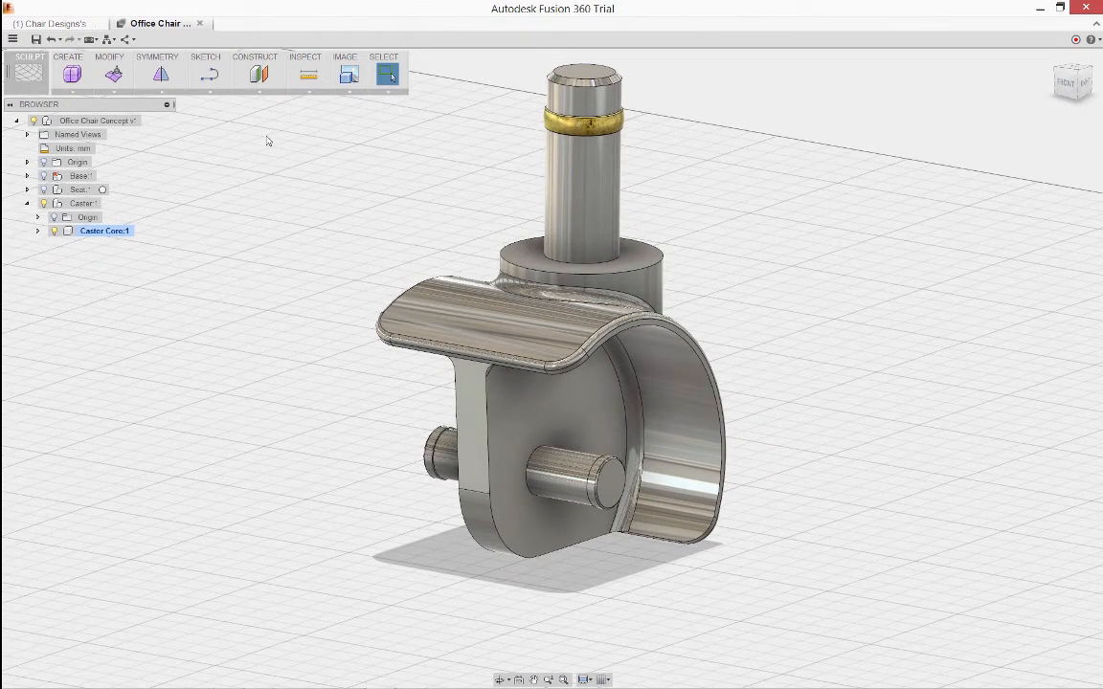
# - Create a construction axis through the caster's cylindrical wheel axle
pyautogui.click(260, 92)
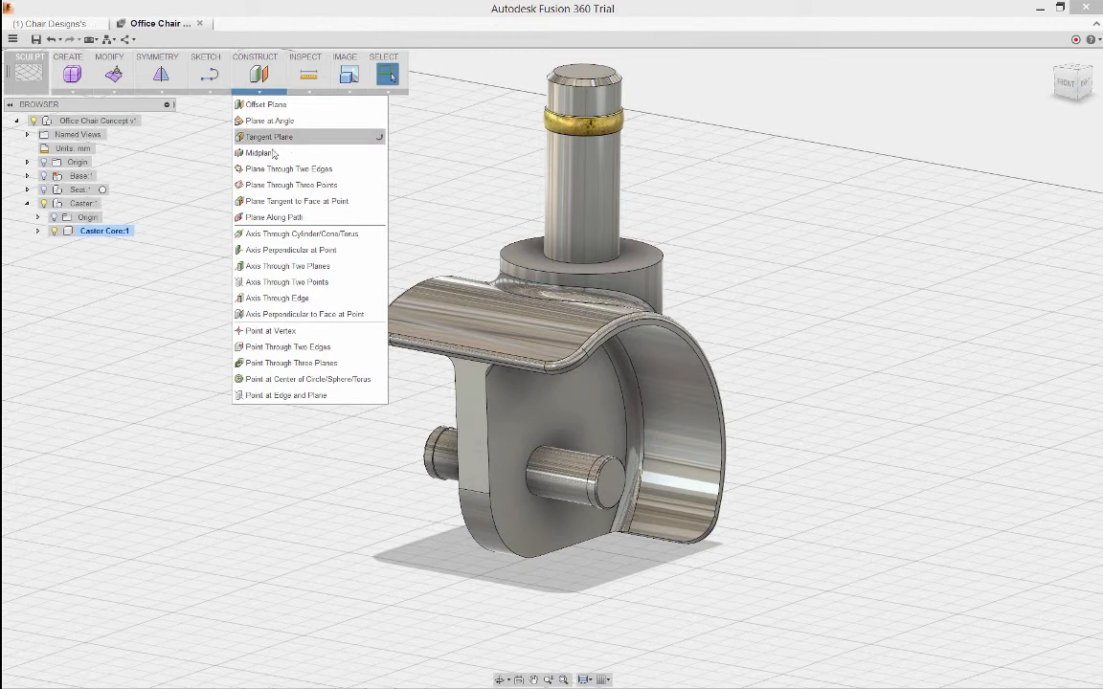
pyautogui.click(299, 235)
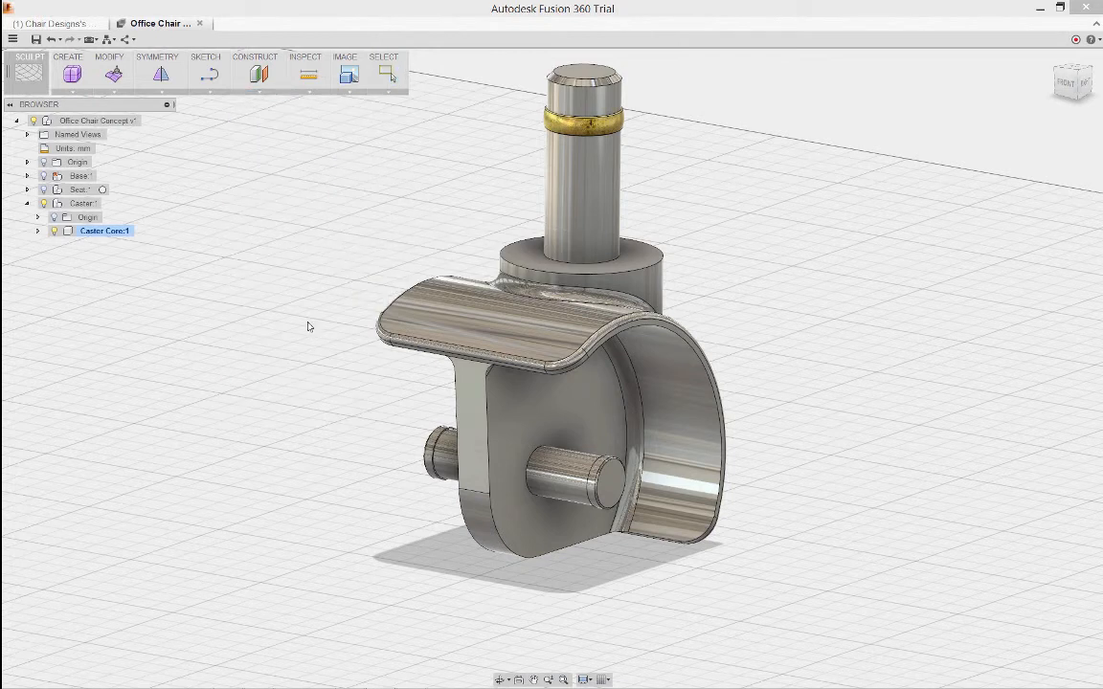
pyautogui.click(564, 482)
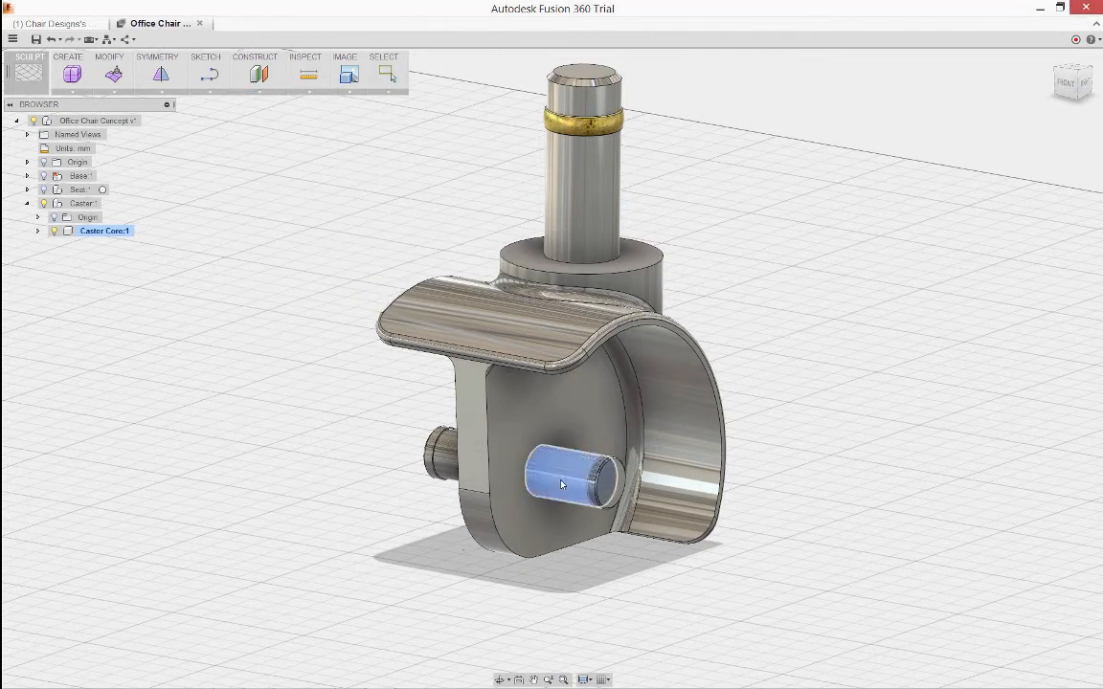
# - Create a construction plane through the axle's axis at an angle of 0 deg
pyautogui.click(268, 96)
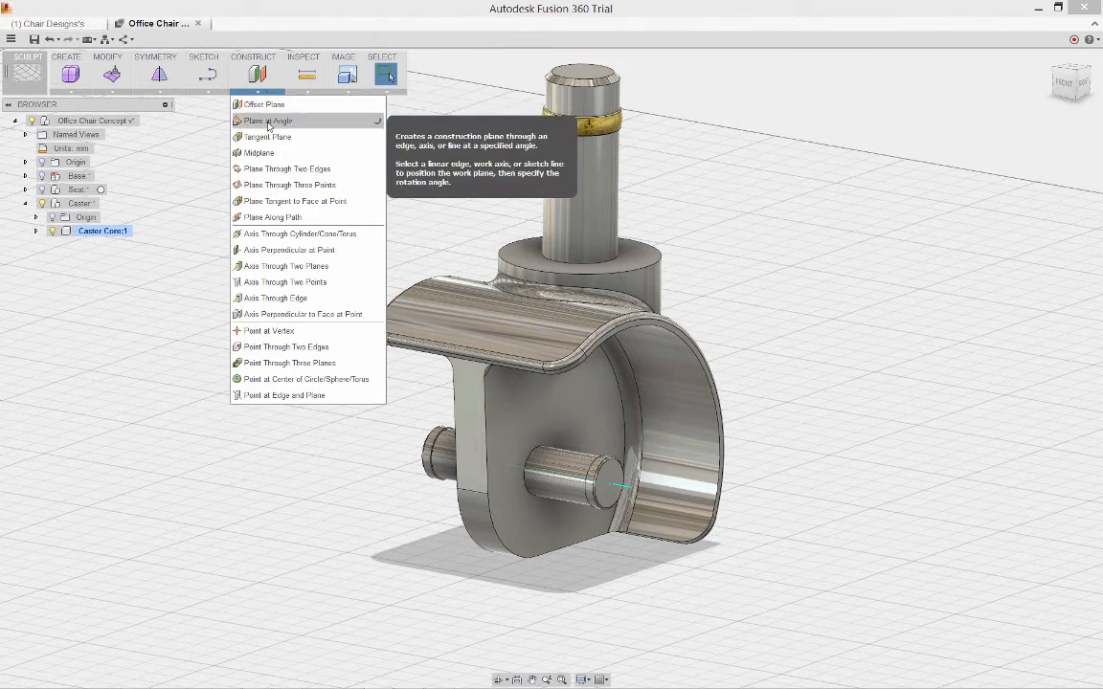
pyautogui.click(268, 122)
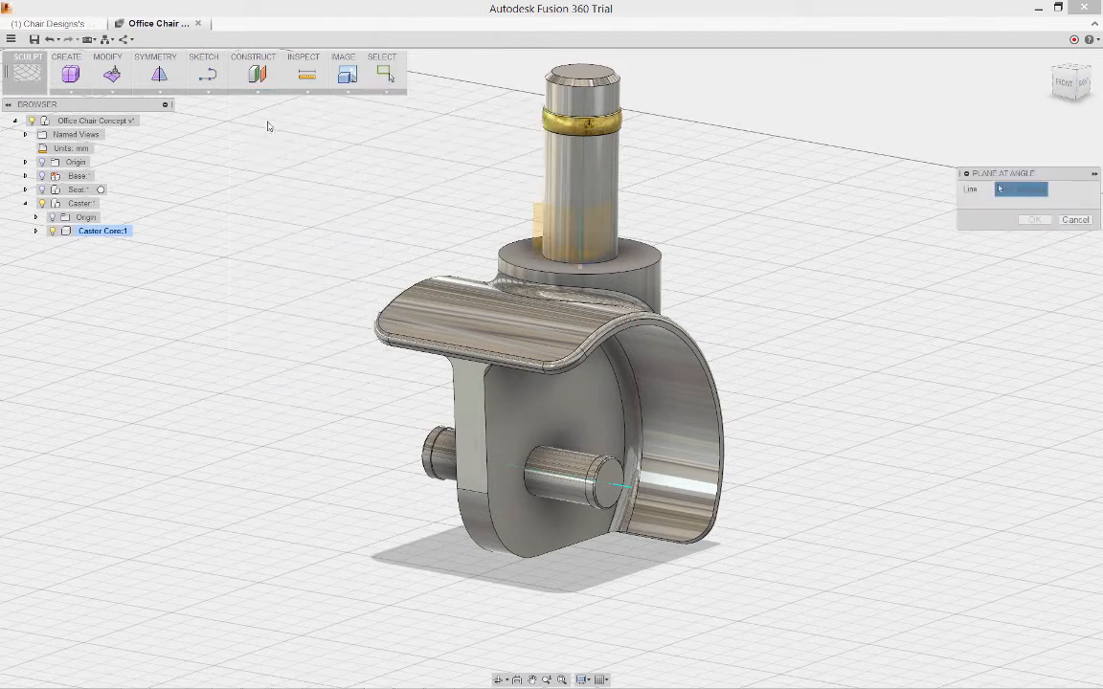
pyautogui.click(627, 504)
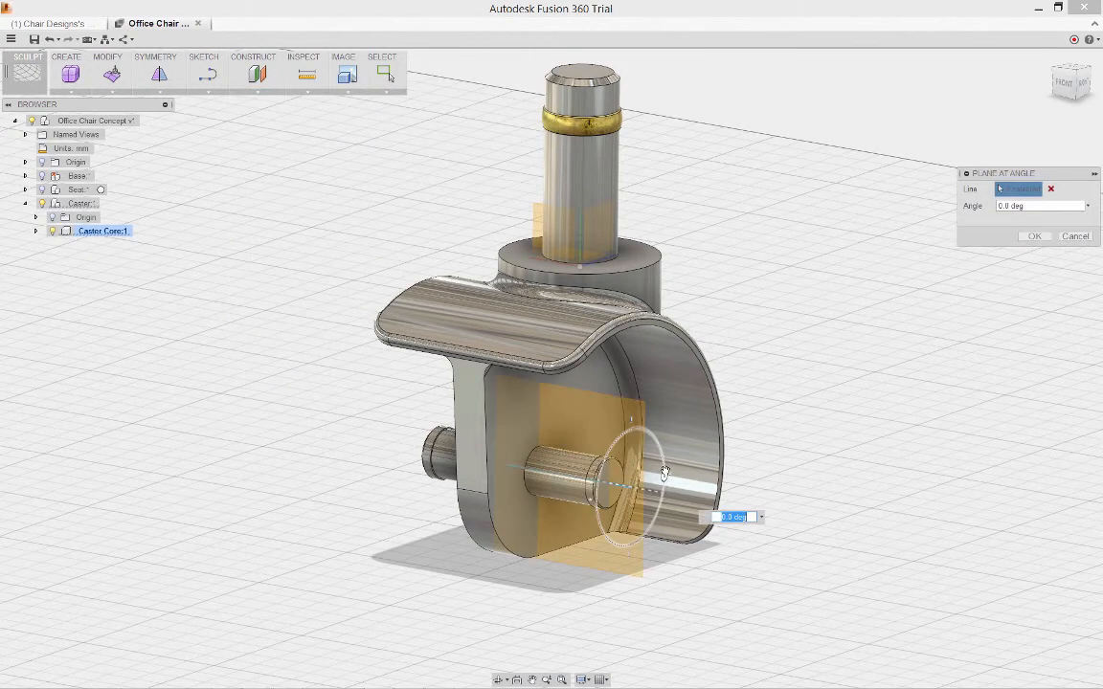
pyautogui.moveTo(664, 473)
pyautogui.mouseDown()
pyautogui.moveTo(655, 388)
pyautogui.moveTo(647, 450)
pyautogui.moveTo(664, 469)
pyautogui.mouseUp()
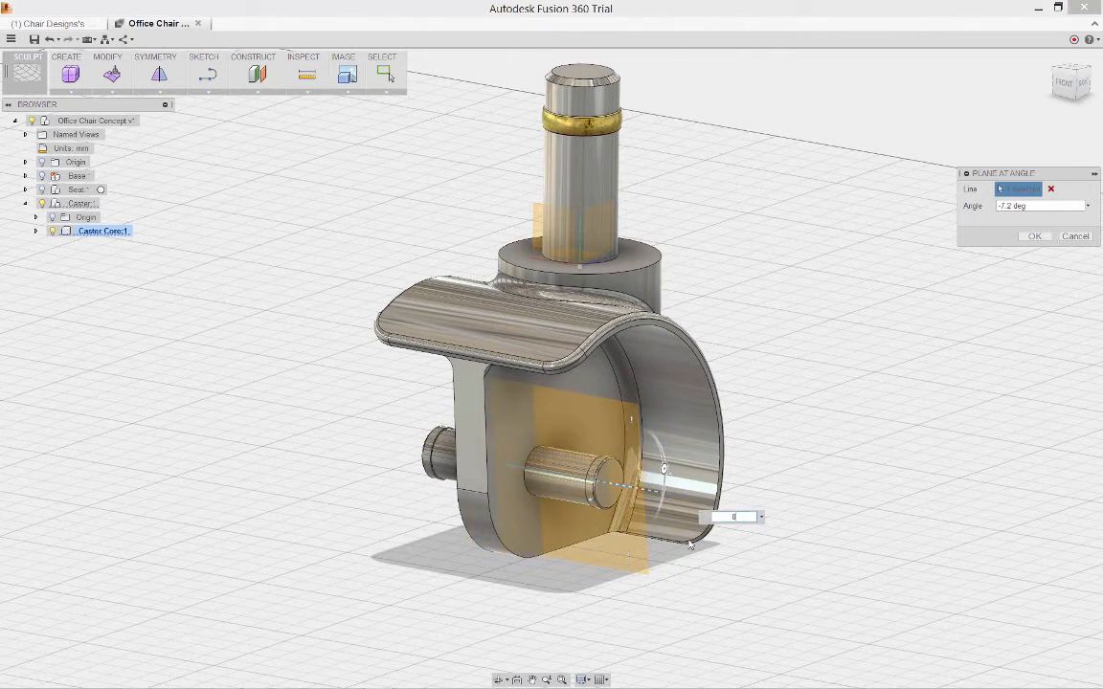
pyautogui.press('Return')
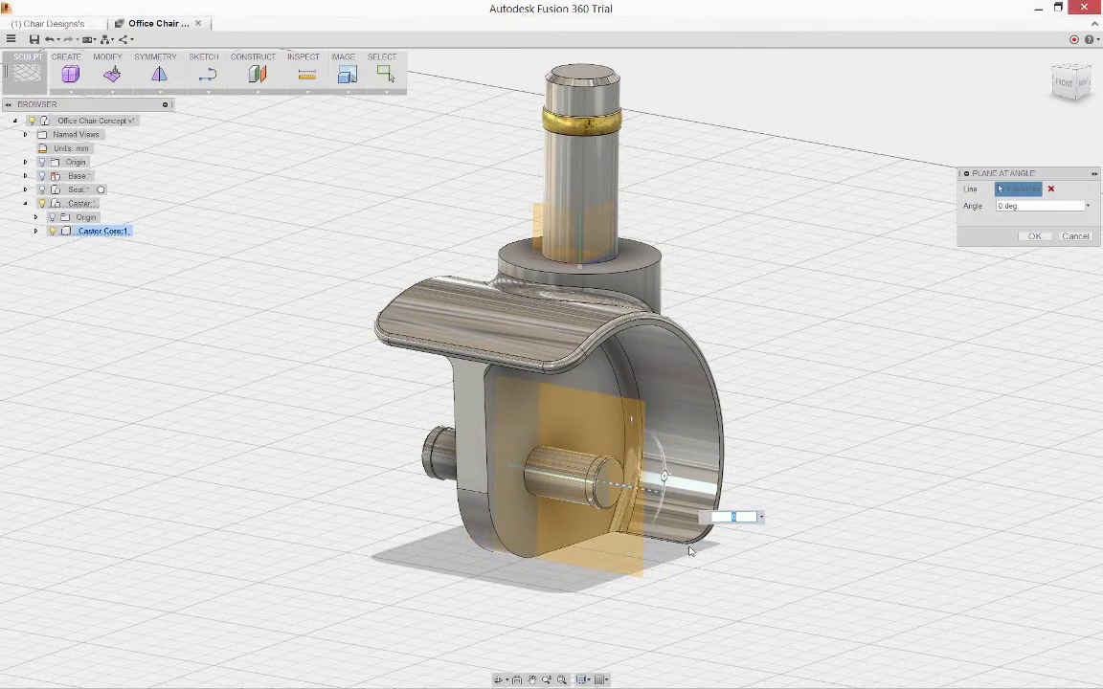
pyautogui.rightClick(690, 551)
pyautogui.click(726, 549)
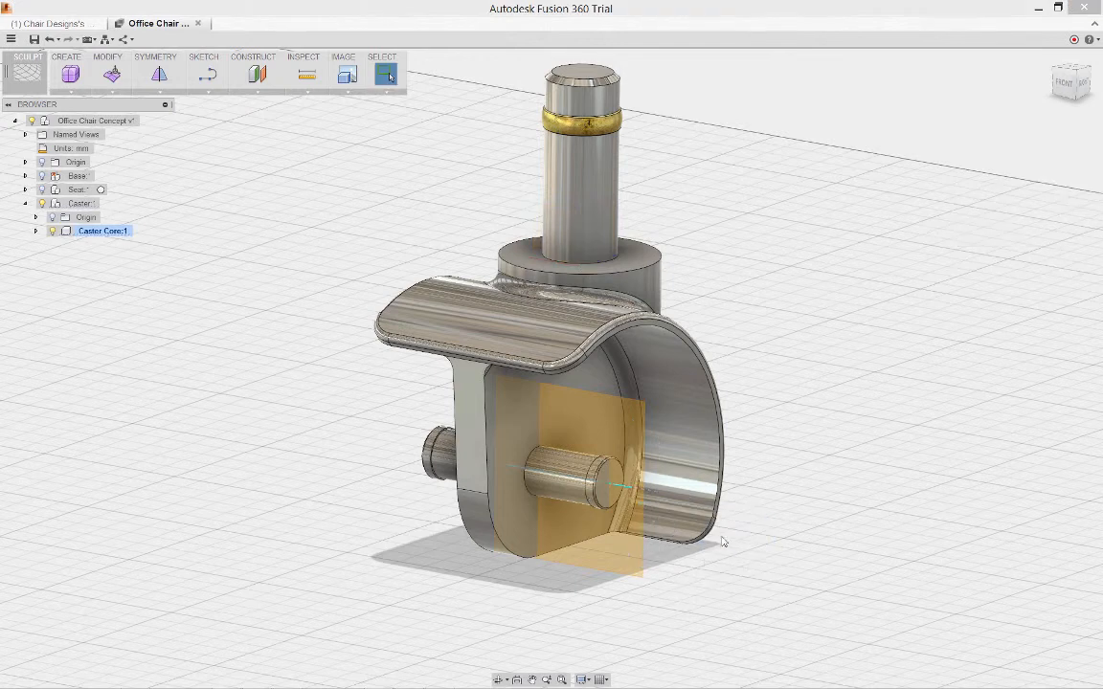
# - Start a sketch on the construction plane and project the axle's axis and end edge into it
pyautogui.rightClick(621, 567)
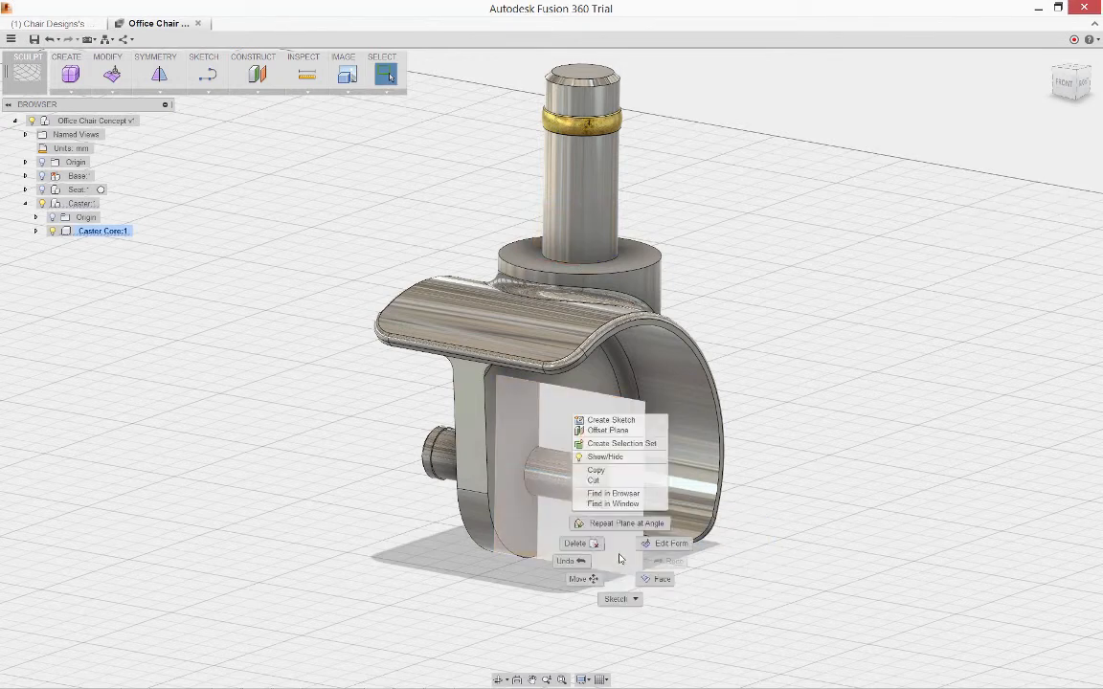
pyautogui.click(605, 420)
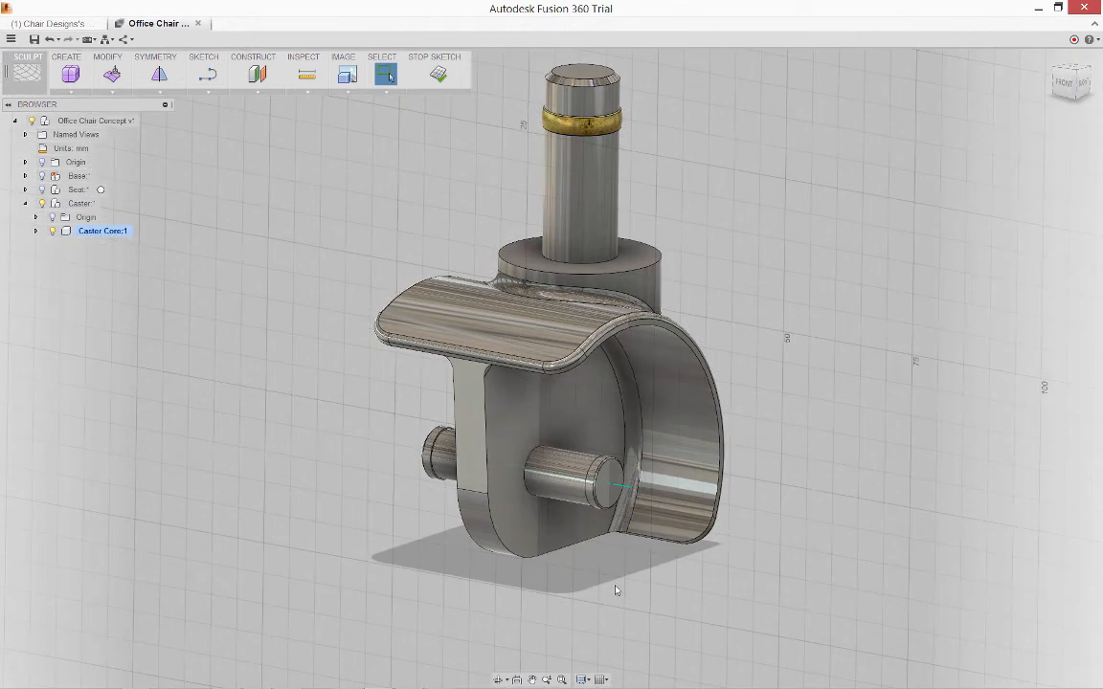
pyautogui.rightClick(802, 364)
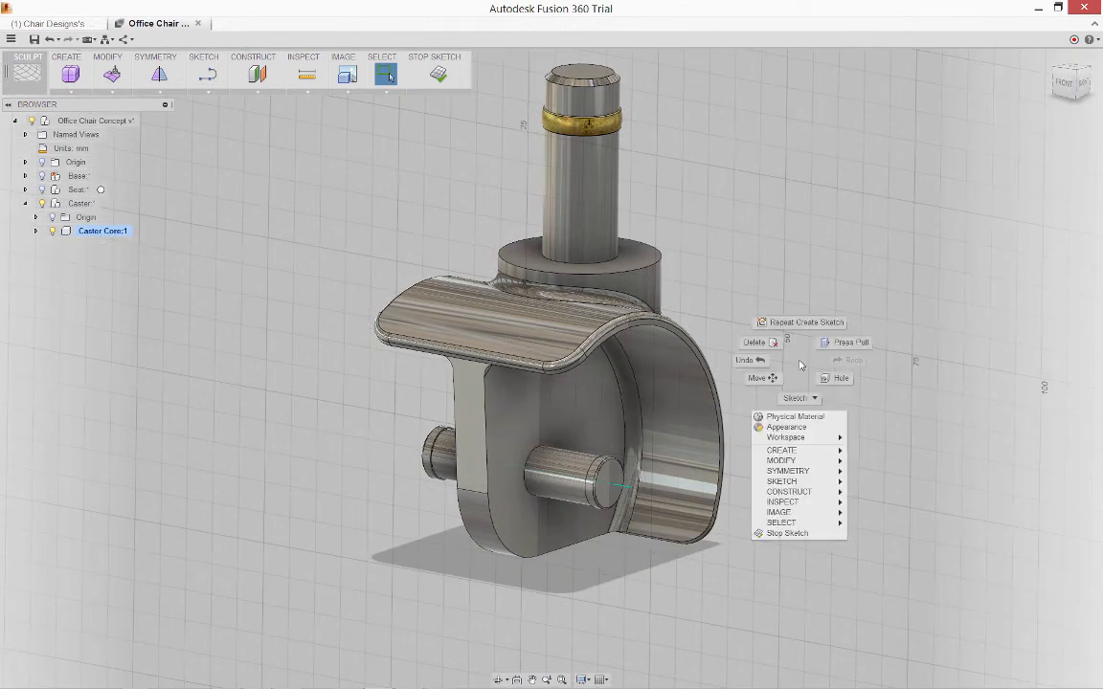
pyautogui.click(796, 398)
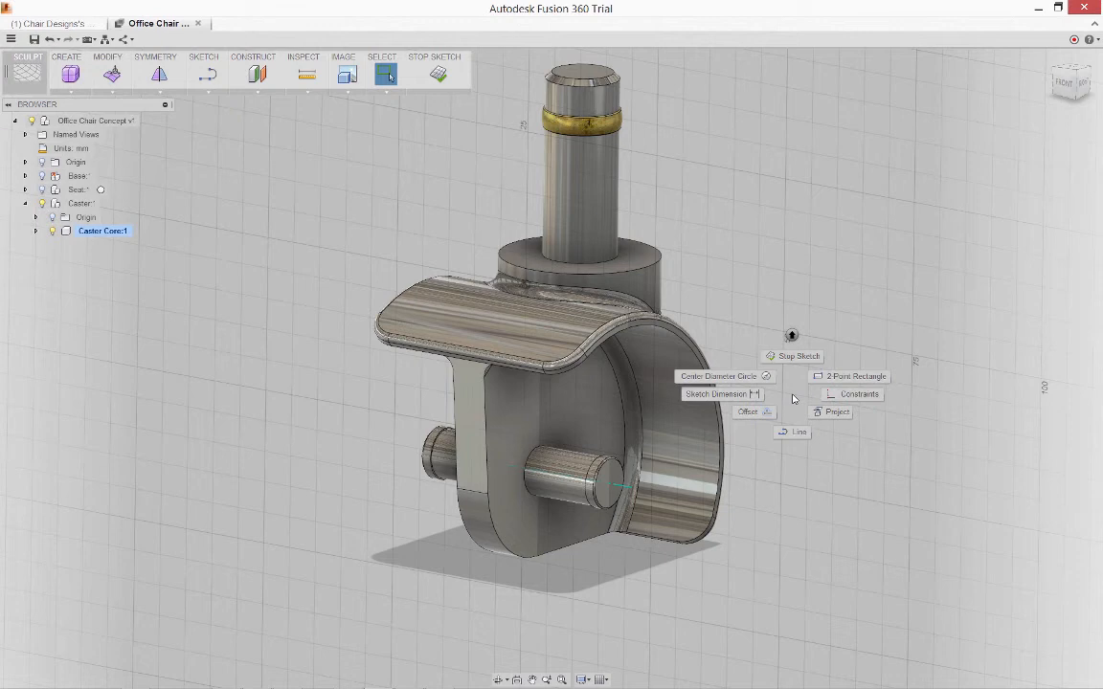
pyautogui.click(819, 413)
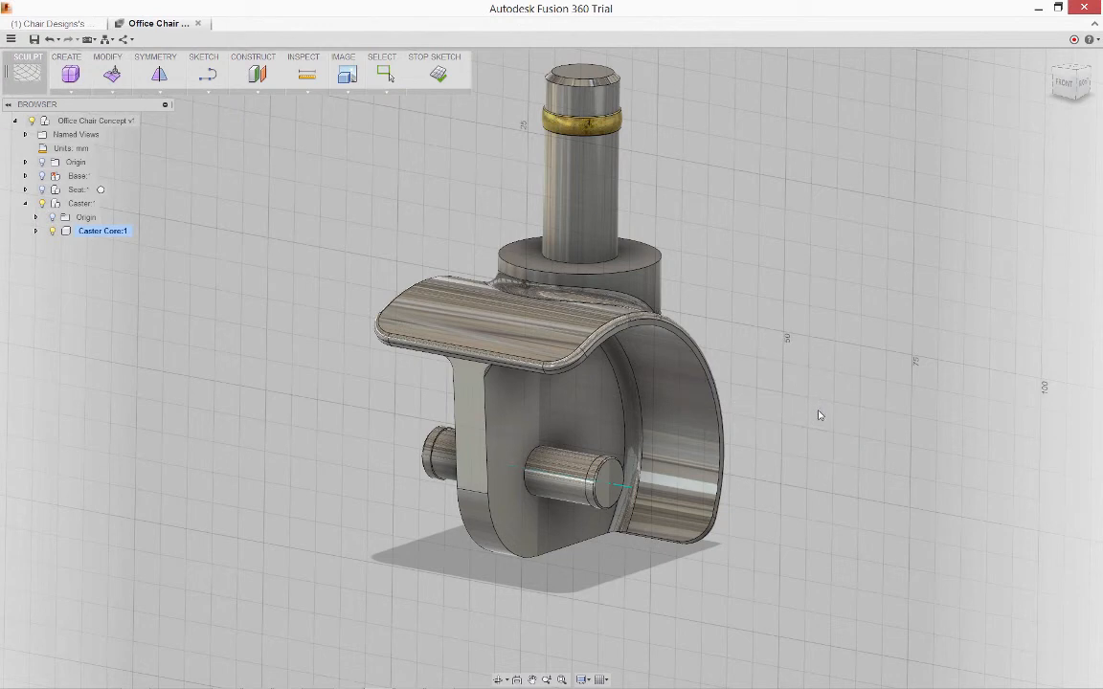
pyautogui.click(620, 496)
pyautogui.rightClick(610, 586)
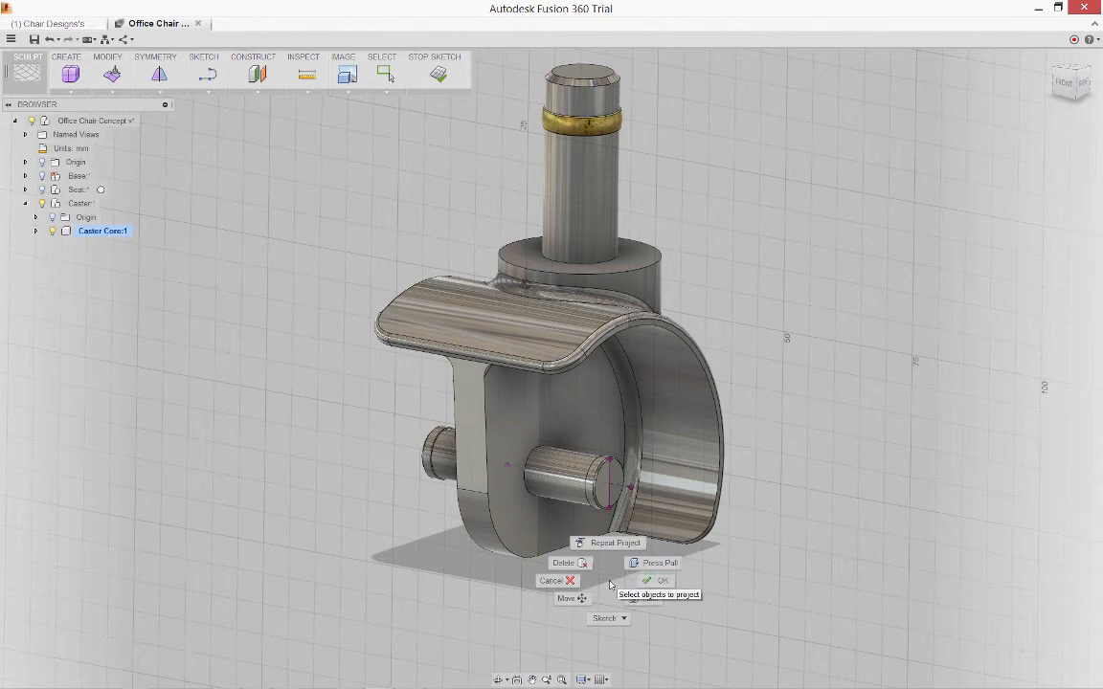
pyautogui.click(639, 584)
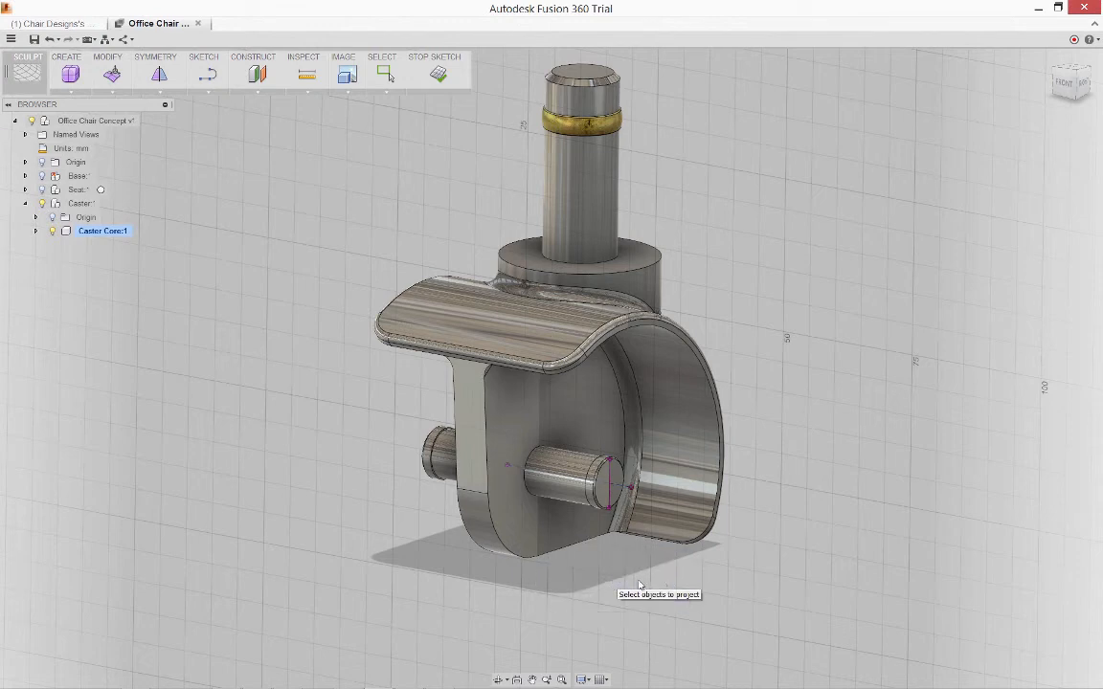
# - Convert the projected axis line and the projected axle end edge to construction geometry
pyautogui.rightClick(624, 488)
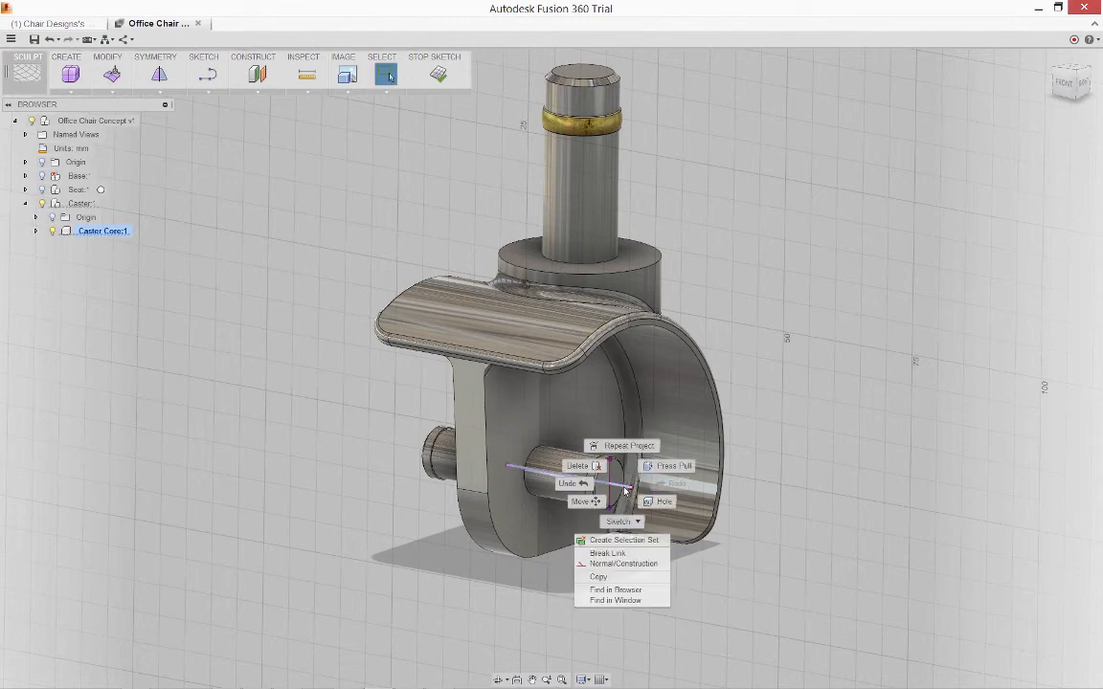
pyautogui.click(627, 555)
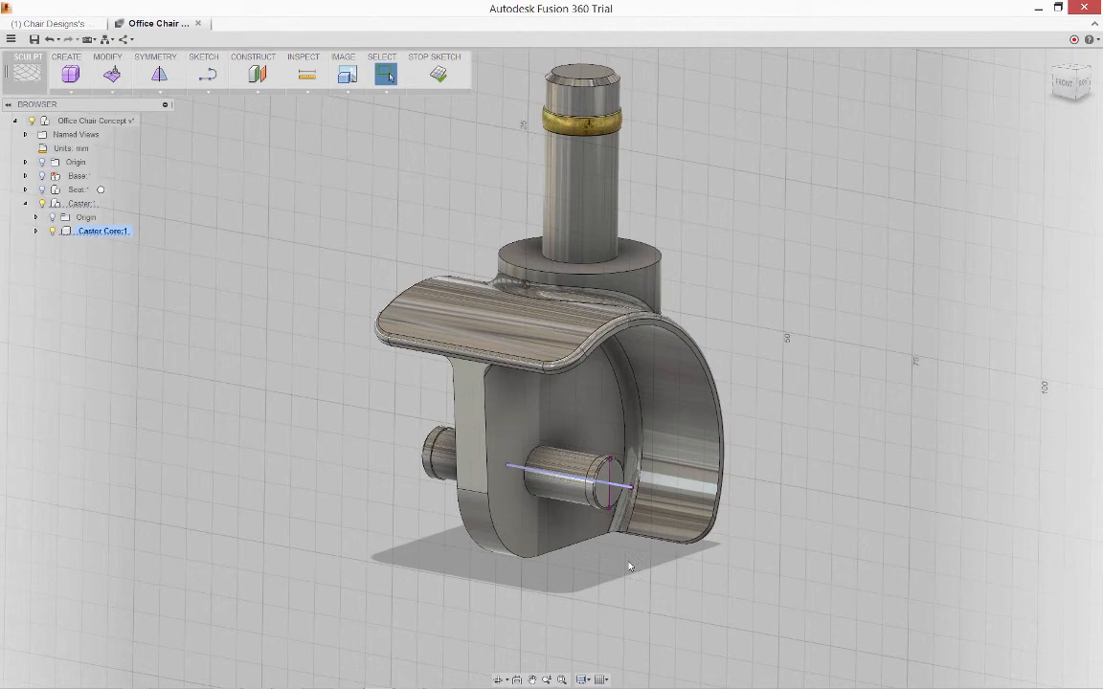
pyautogui.rightClick(610, 502)
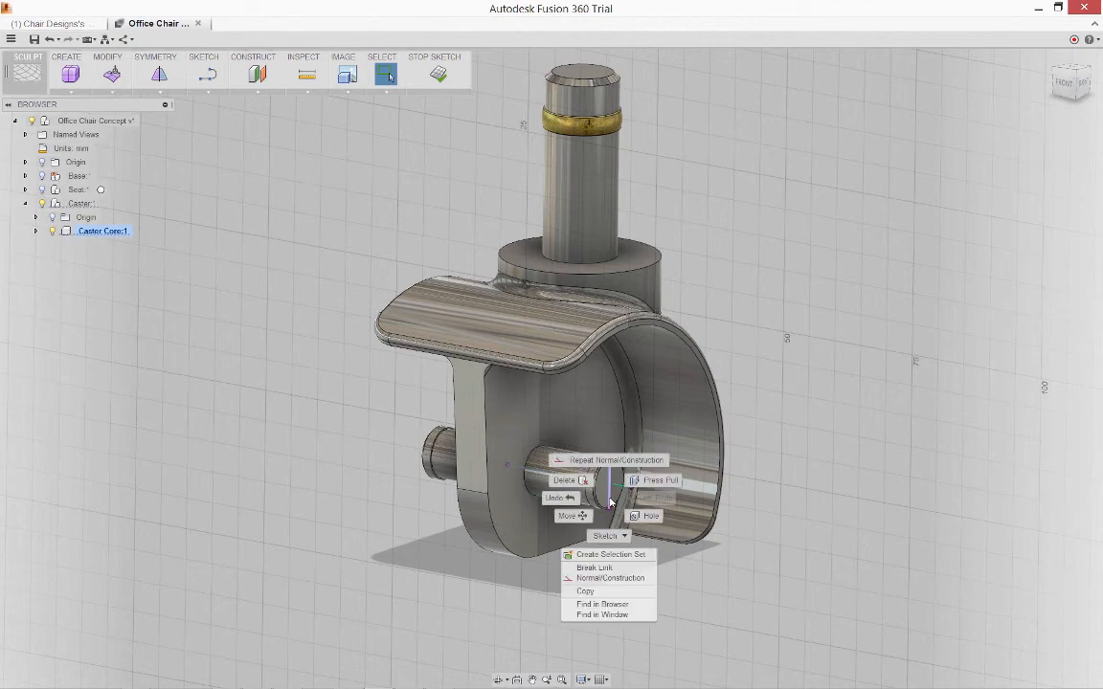
pyautogui.click(611, 579)
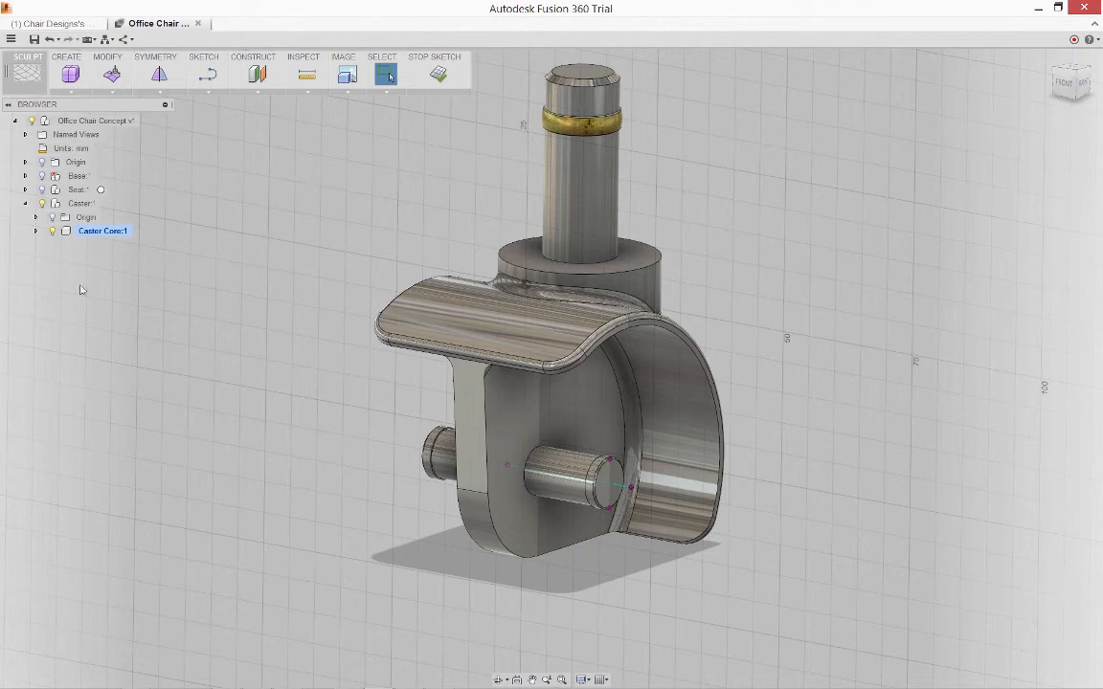
# - Expand the Caster Core's bodies, sketches and construction folders and turn the view square to its construction plane
pyautogui.click(35, 231)
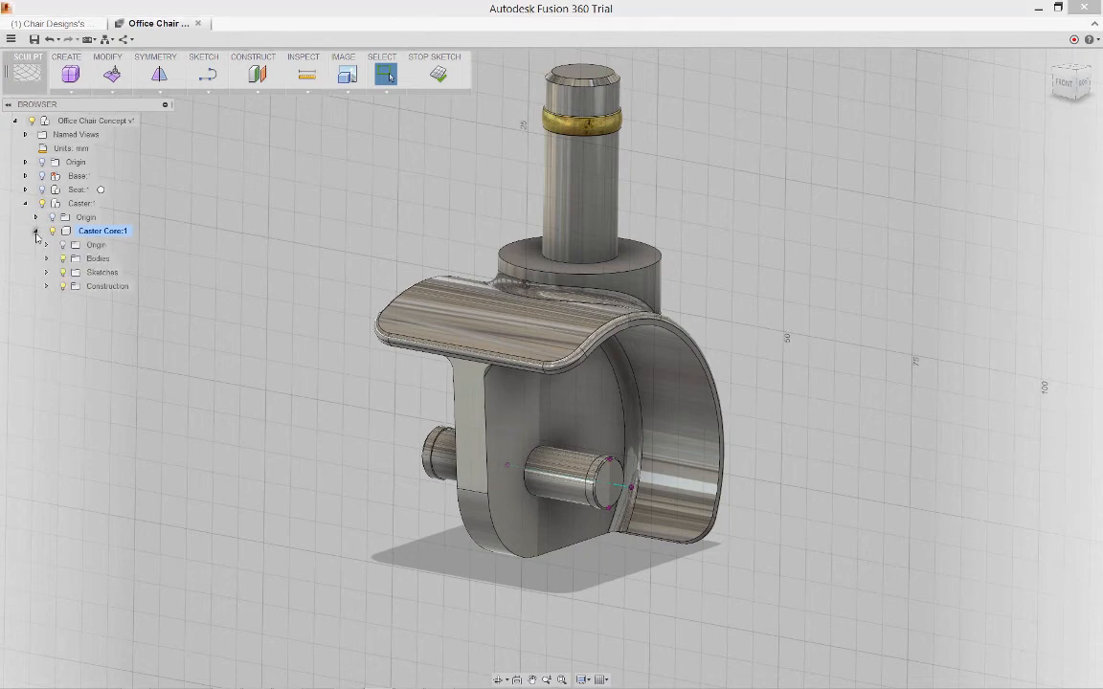
pyautogui.click(46, 258)
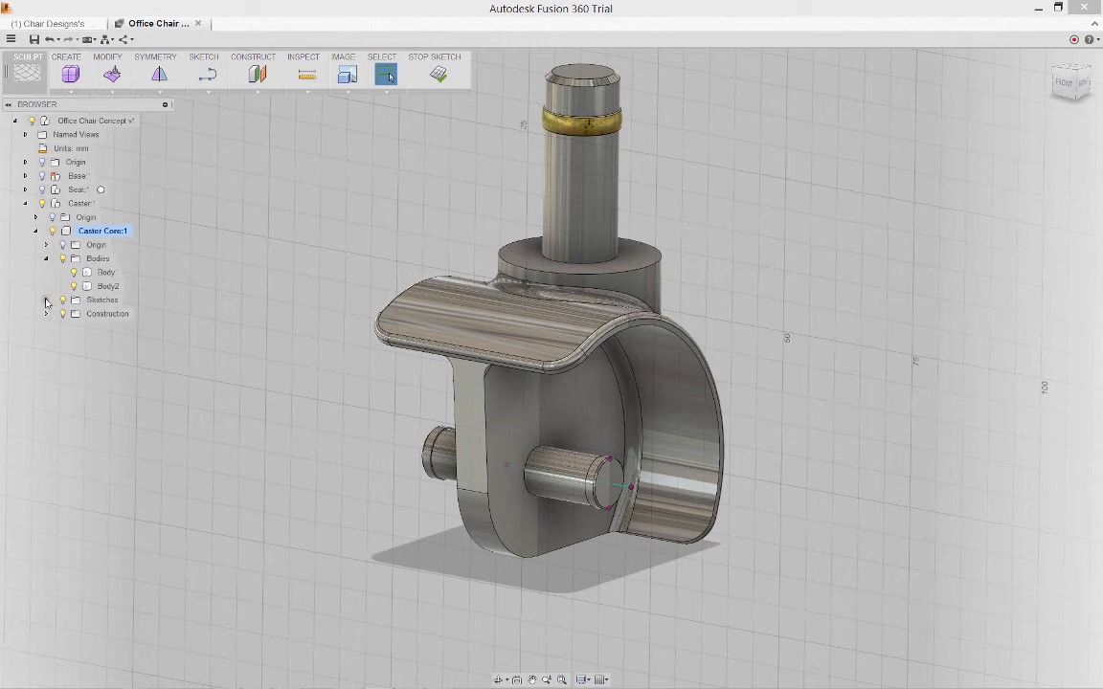
pyautogui.click(46, 300)
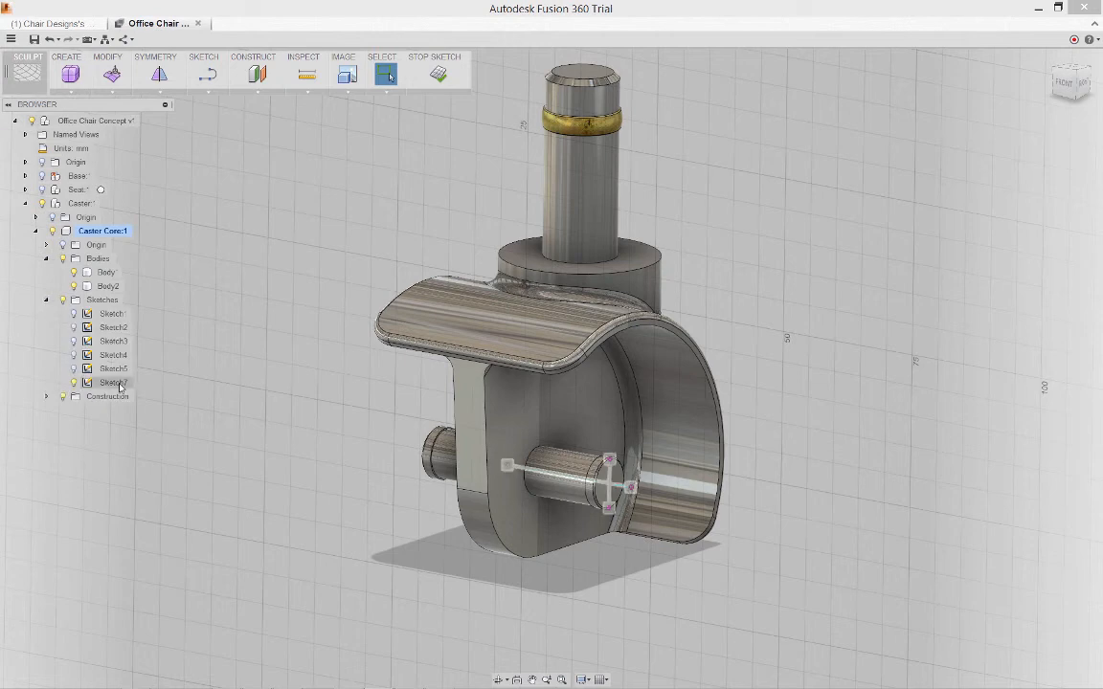
pyautogui.click(46, 397)
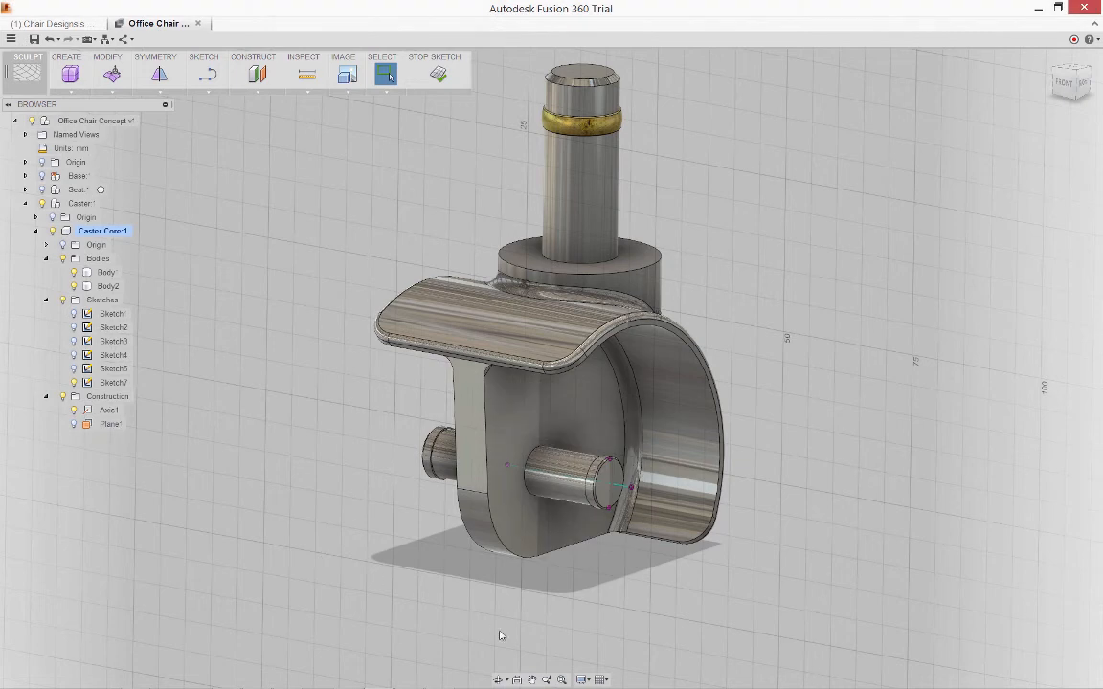
pyautogui.click(517, 680)
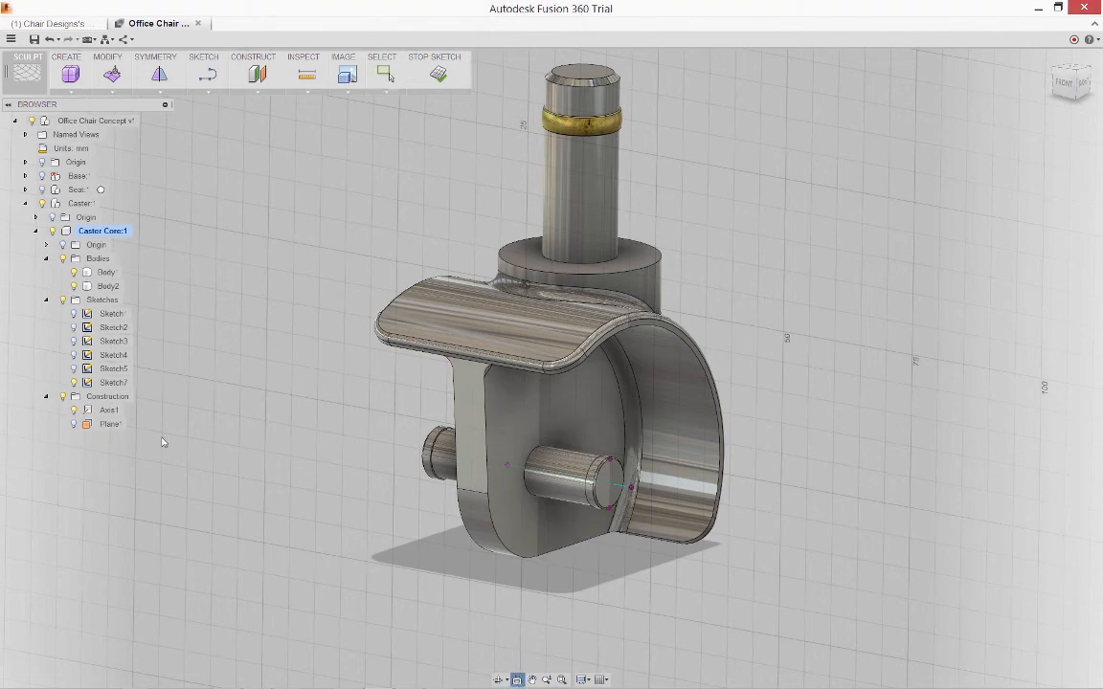
pyautogui.click(113, 424)
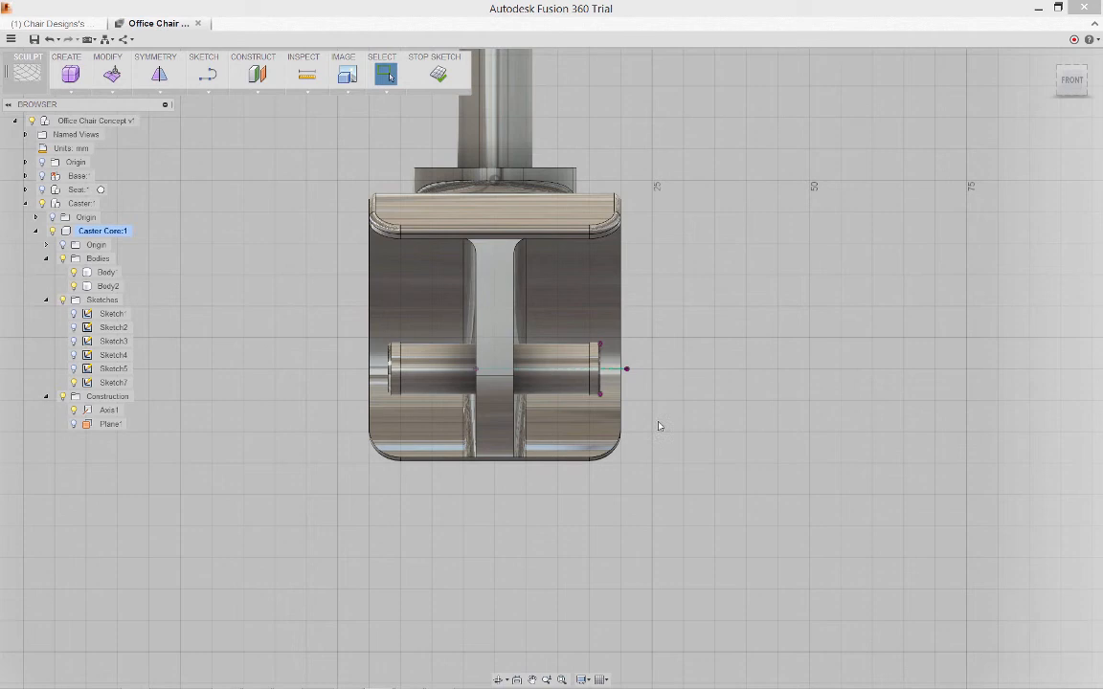
# - Draw a two-point rectangle 13 mm wide and 6 mm high from the centre of the axle's end edge, inward and below the axis
pyautogui.rightClick(716, 404)
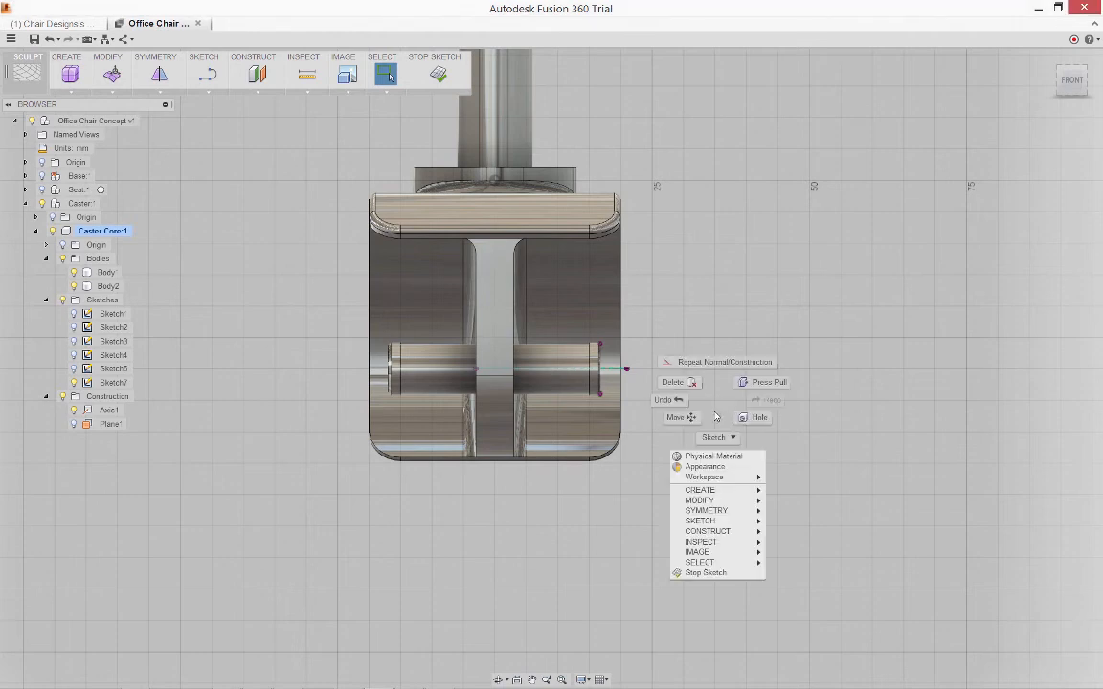
pyautogui.click(716, 438)
pyautogui.click(733, 424)
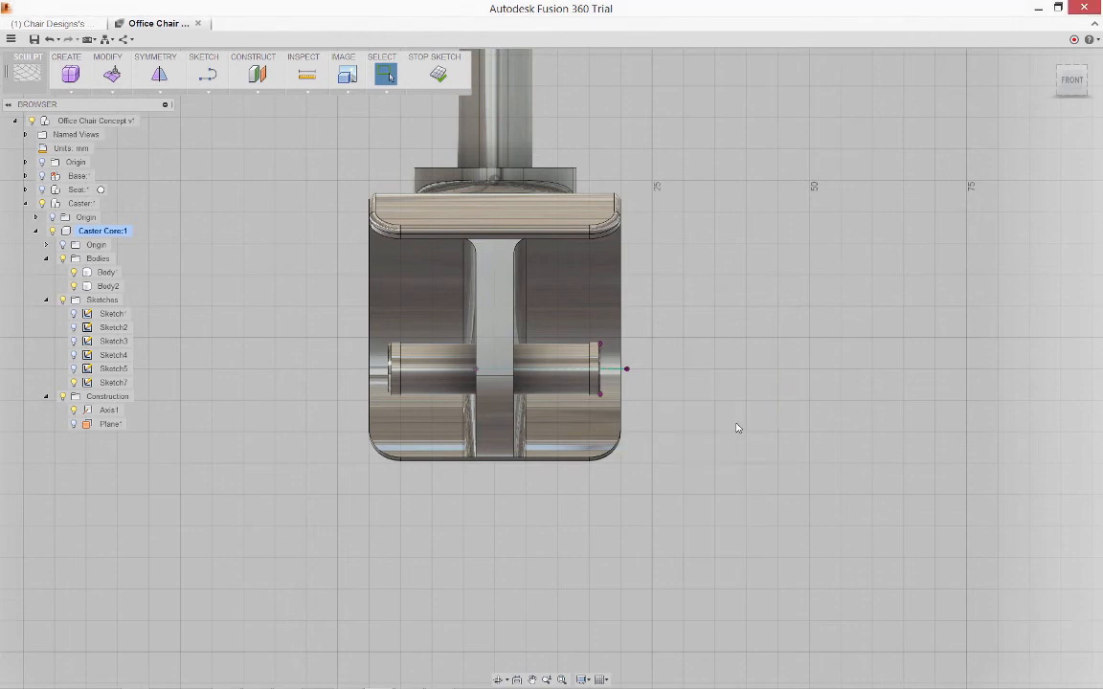
pyautogui.click(602, 376)
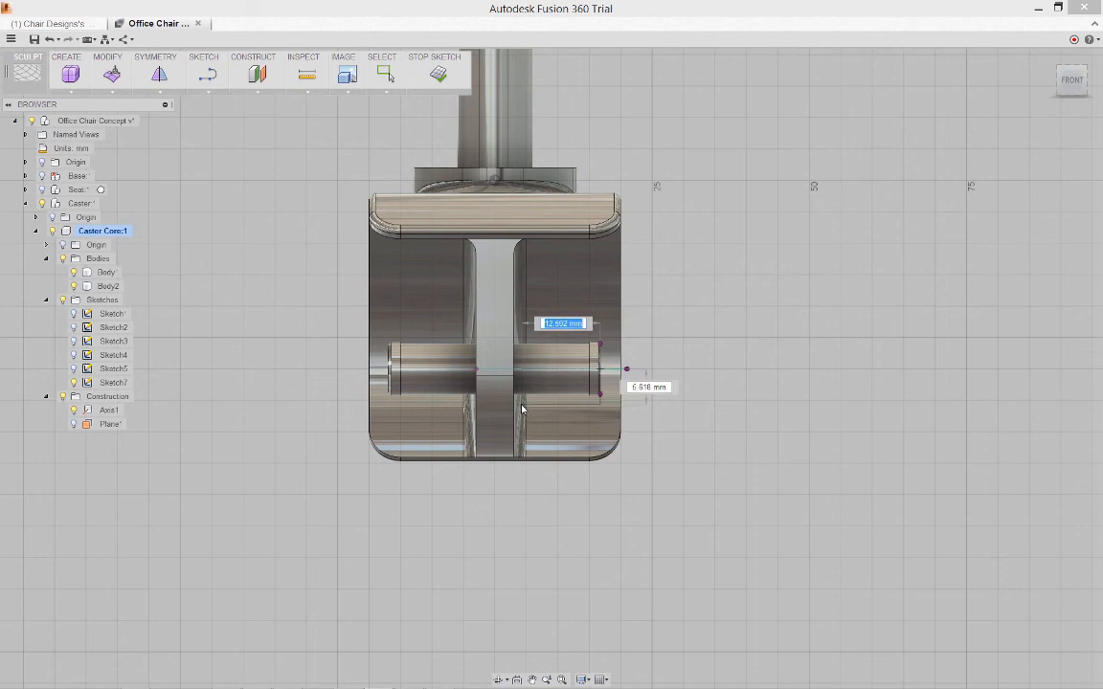
pyautogui.write('13')
pyautogui.press('Tab')
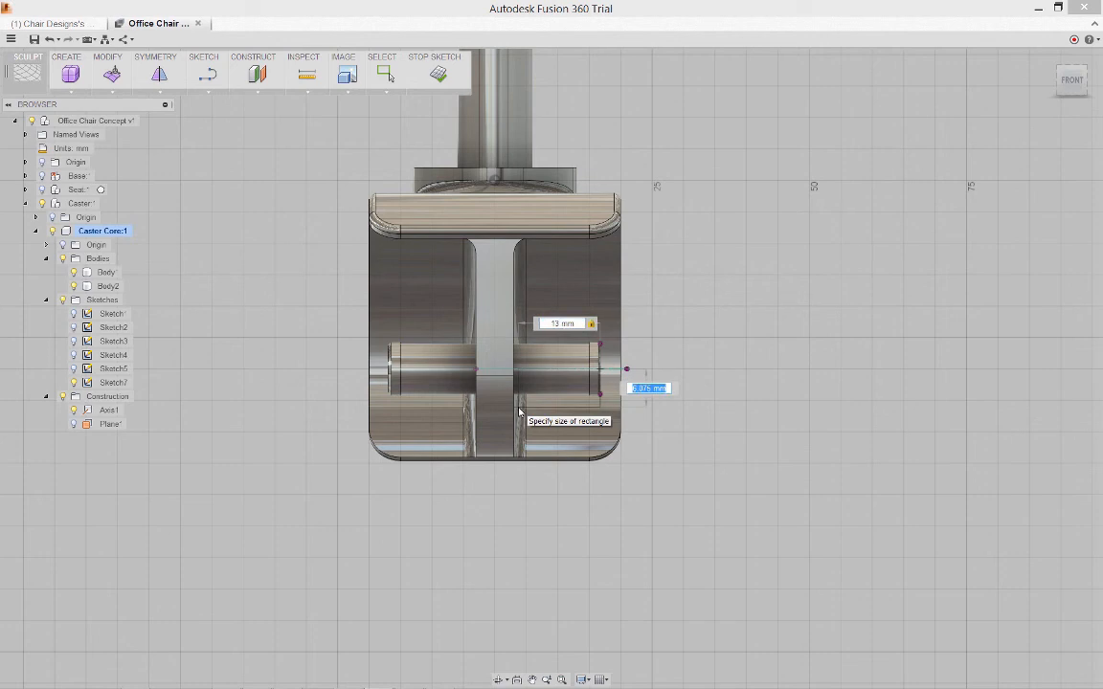
pyautogui.write('6')
pyautogui.press('Tab')
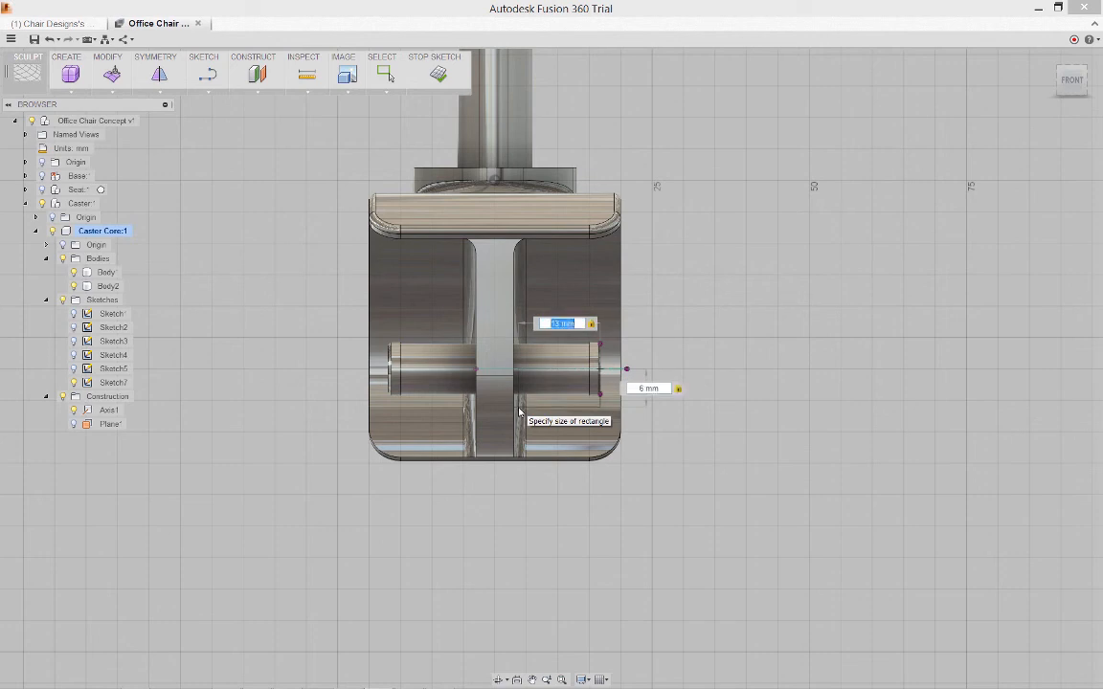
pyautogui.press('Return')
pyautogui.press('Escape')
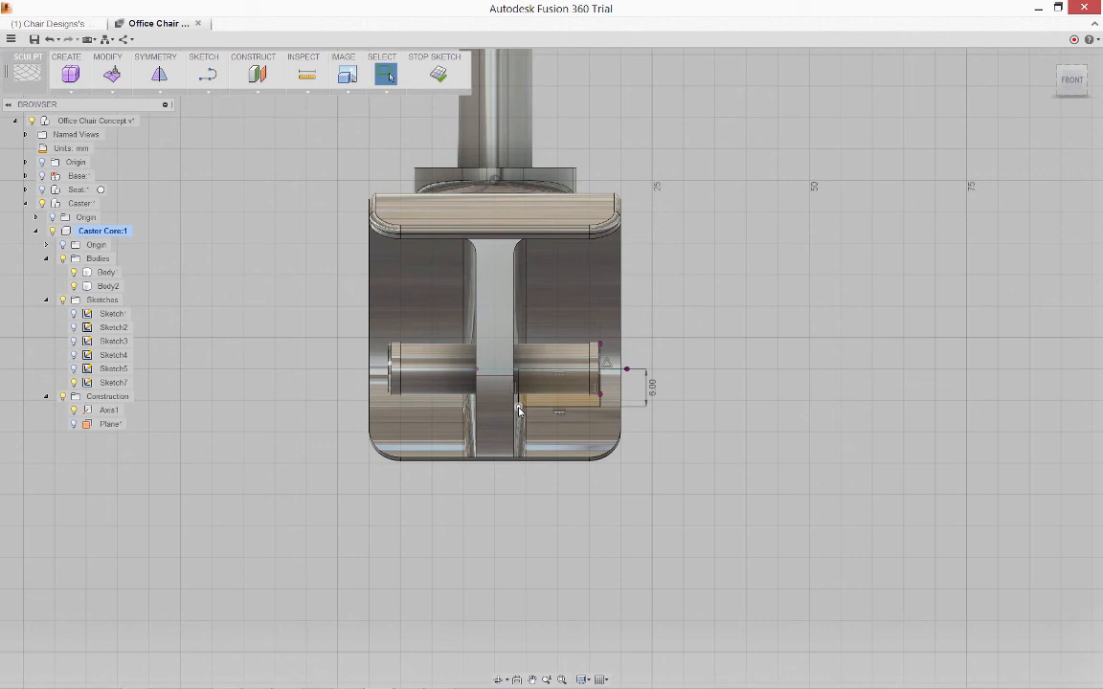
# - Draw a second two-point rectangle 10 mm wide and 24 mm high downward from the axis, overlapping the first one and extending past the axle end
pyautogui.rightClick(720, 374)
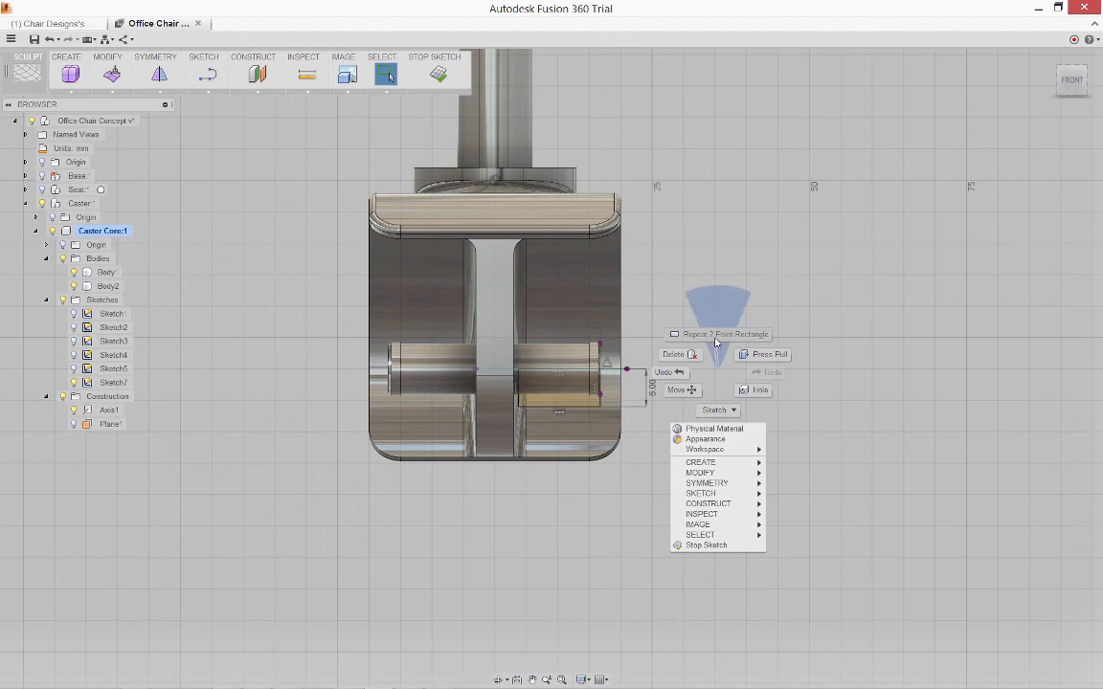
pyautogui.click(715, 342)
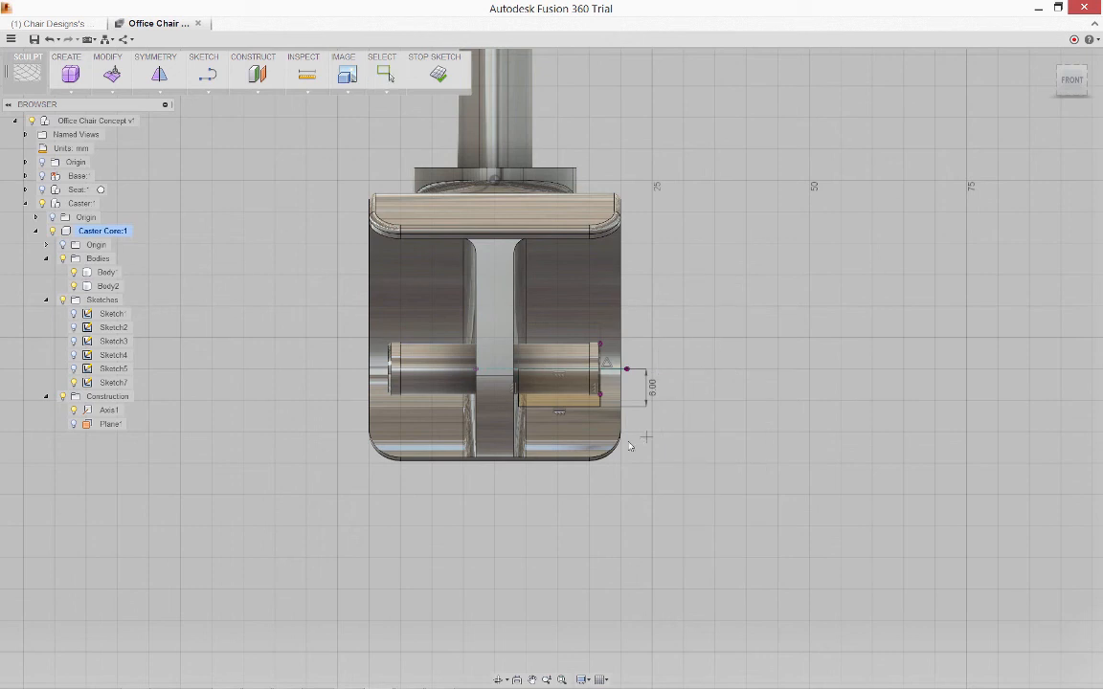
pyautogui.click(566, 373)
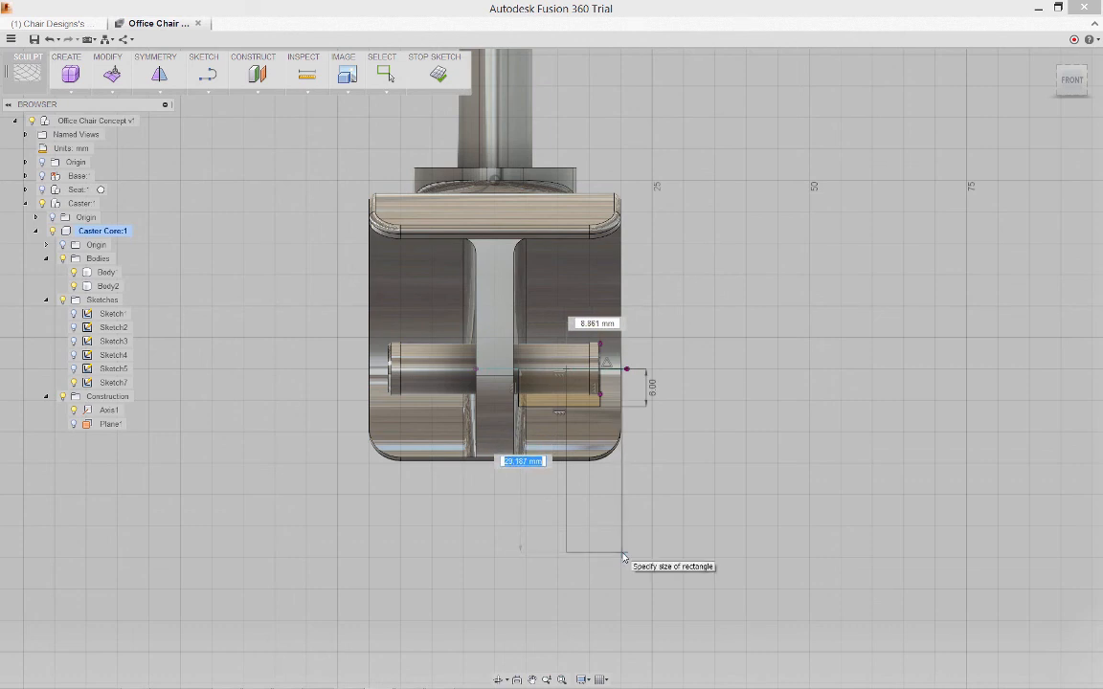
pyautogui.write('24')
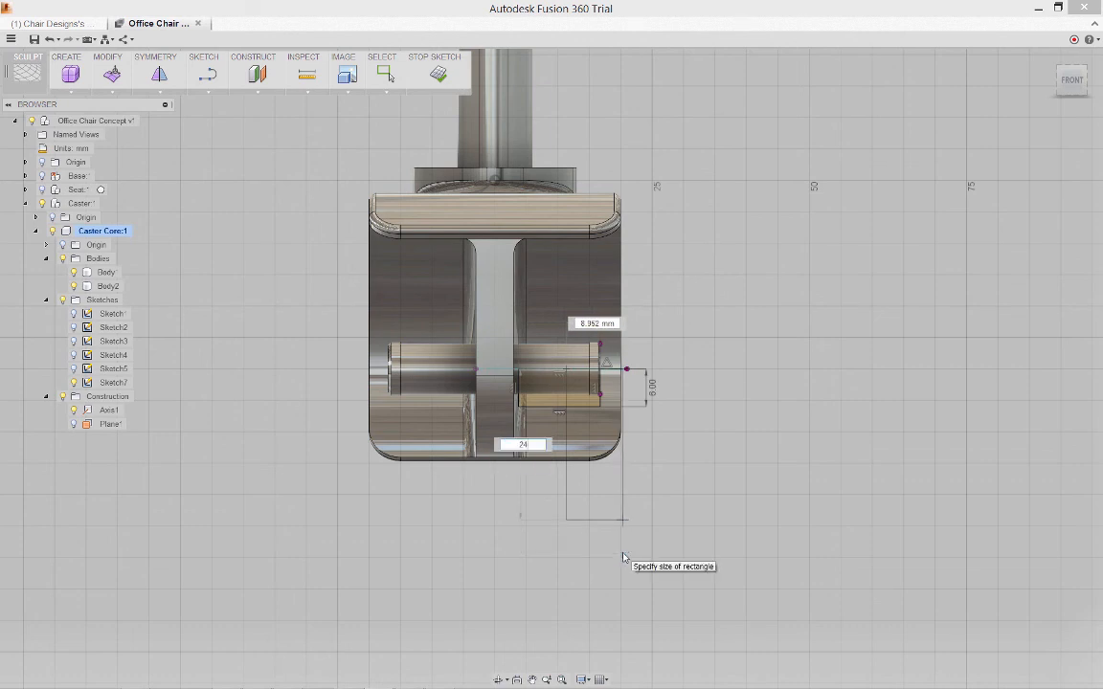
pyautogui.press('Tab')
pyautogui.write('10')
pyautogui.press('Tab')
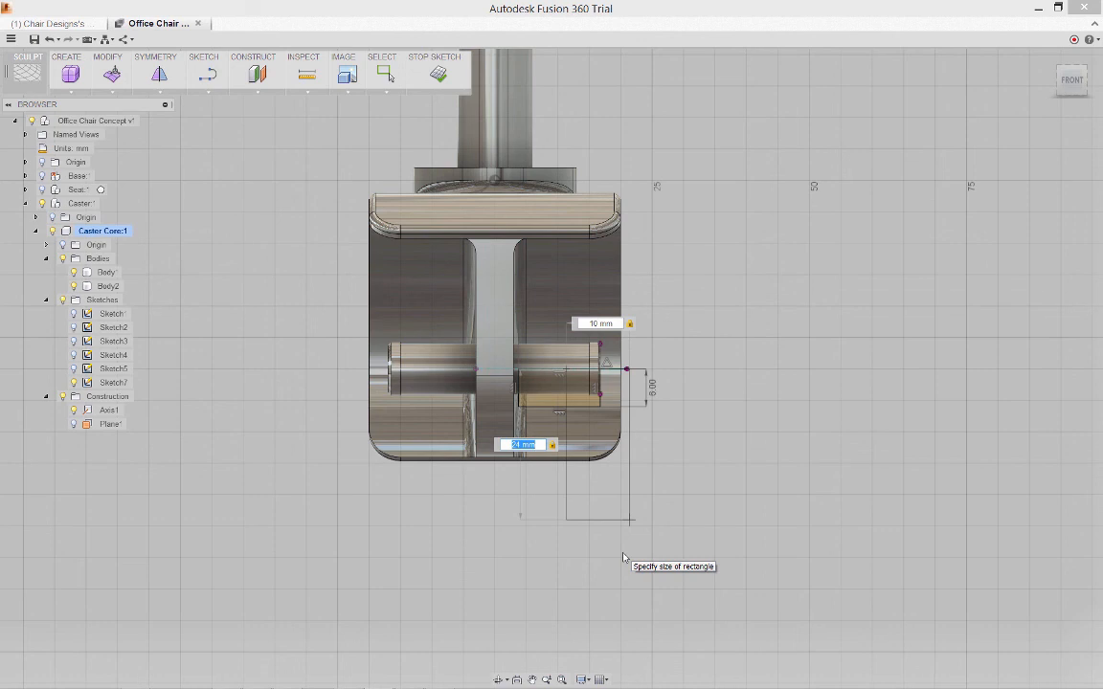
pyautogui.press('Return')
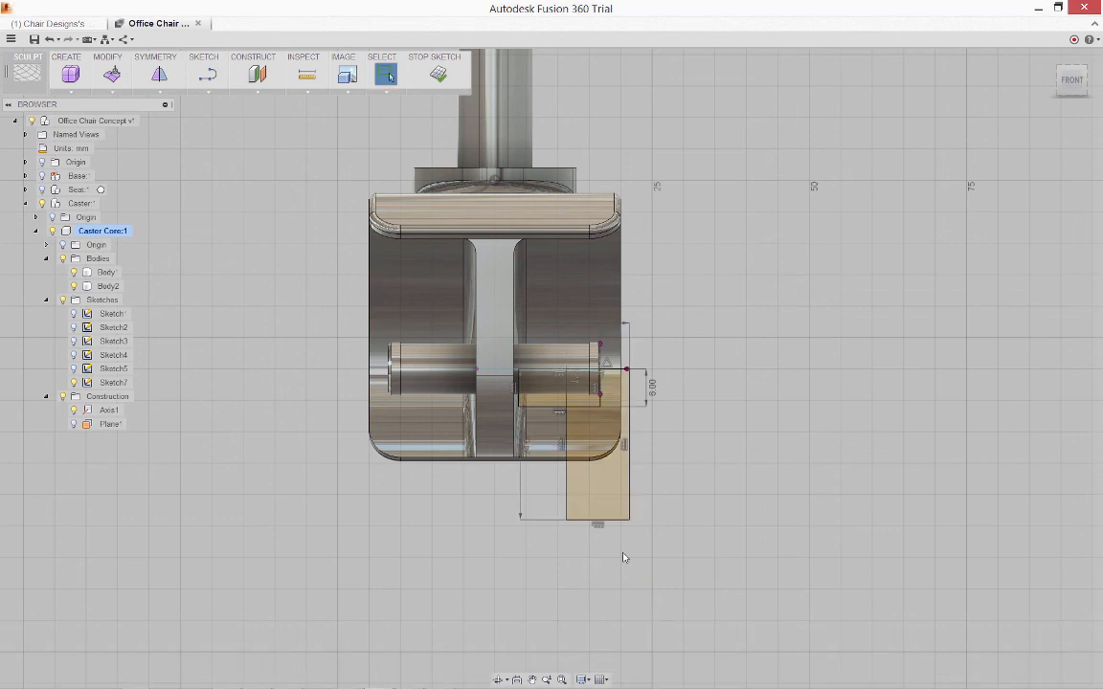
# - Dimension the tall rectangle's outer side 3 mm from the axle's end edge and finish the sketch
pyautogui.rightClick(734, 399)
pyautogui.click(734, 431)
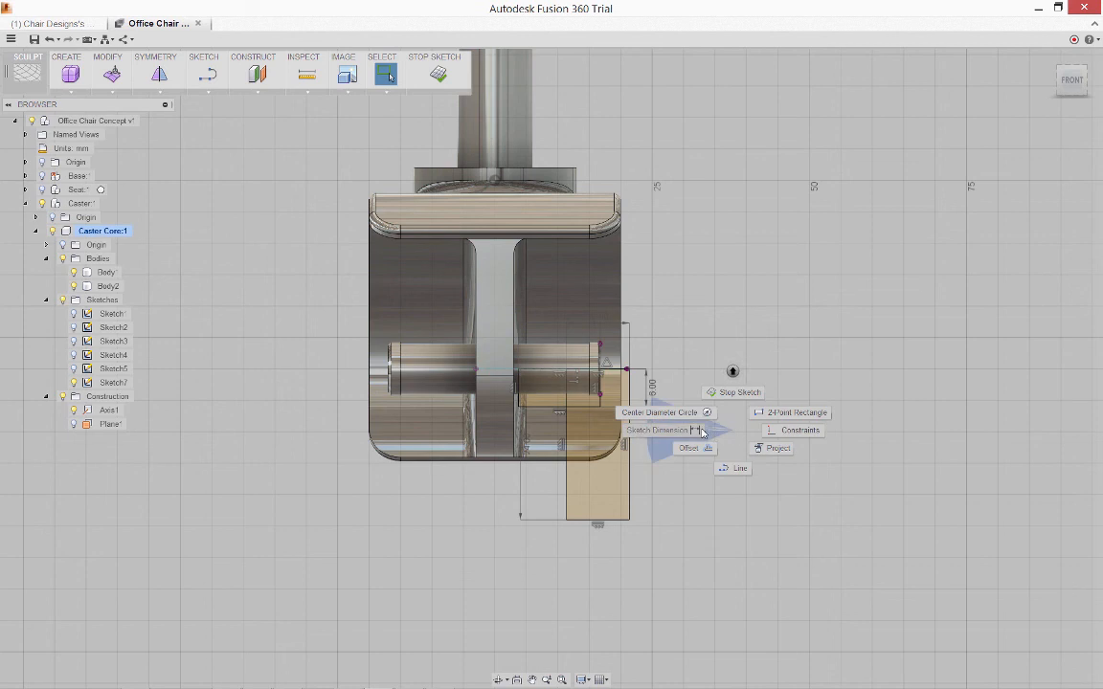
pyautogui.click(702, 432)
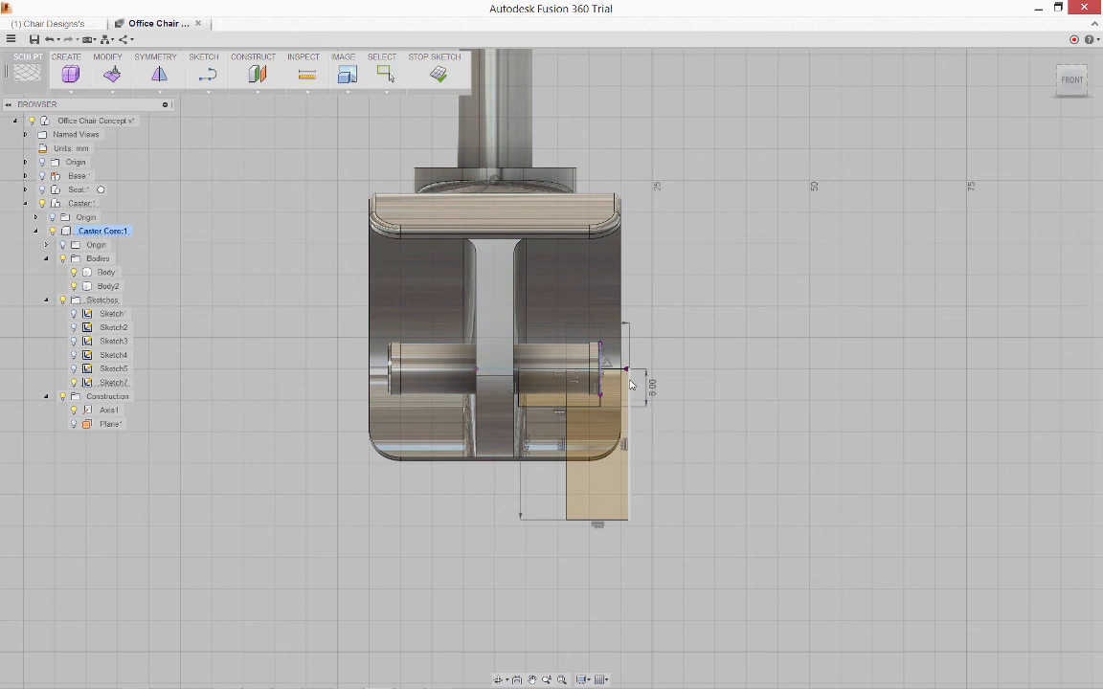
pyautogui.click(672, 304)
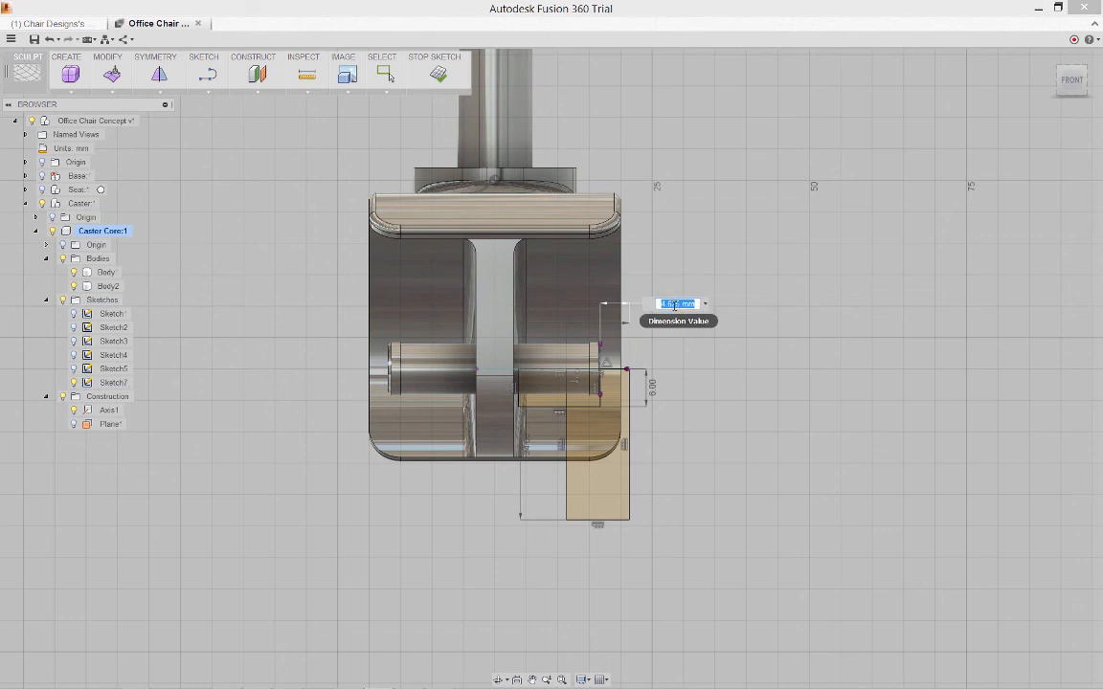
pyautogui.write('3')
pyautogui.press('Return')
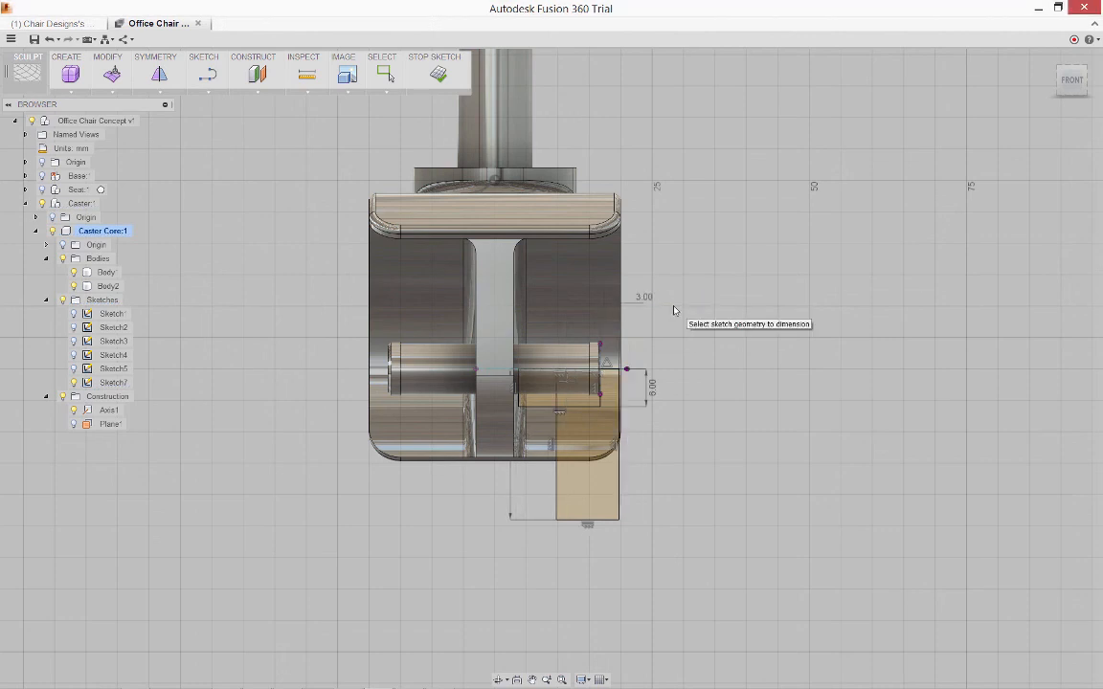
pyautogui.rightClick(673, 309)
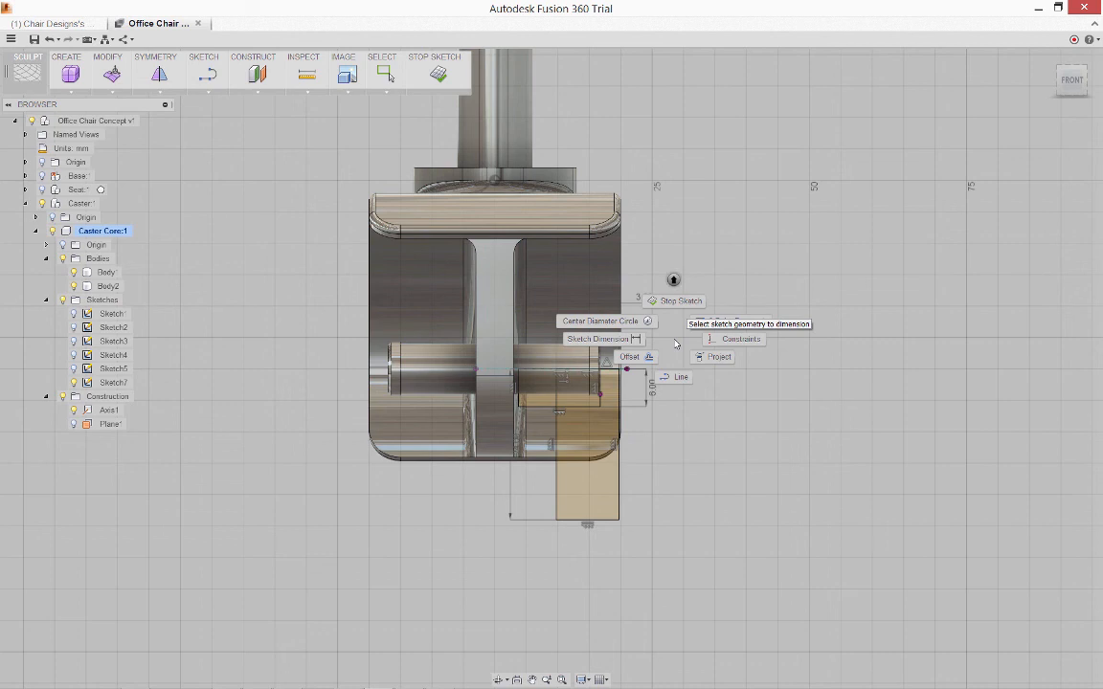
pyautogui.click(681, 305)
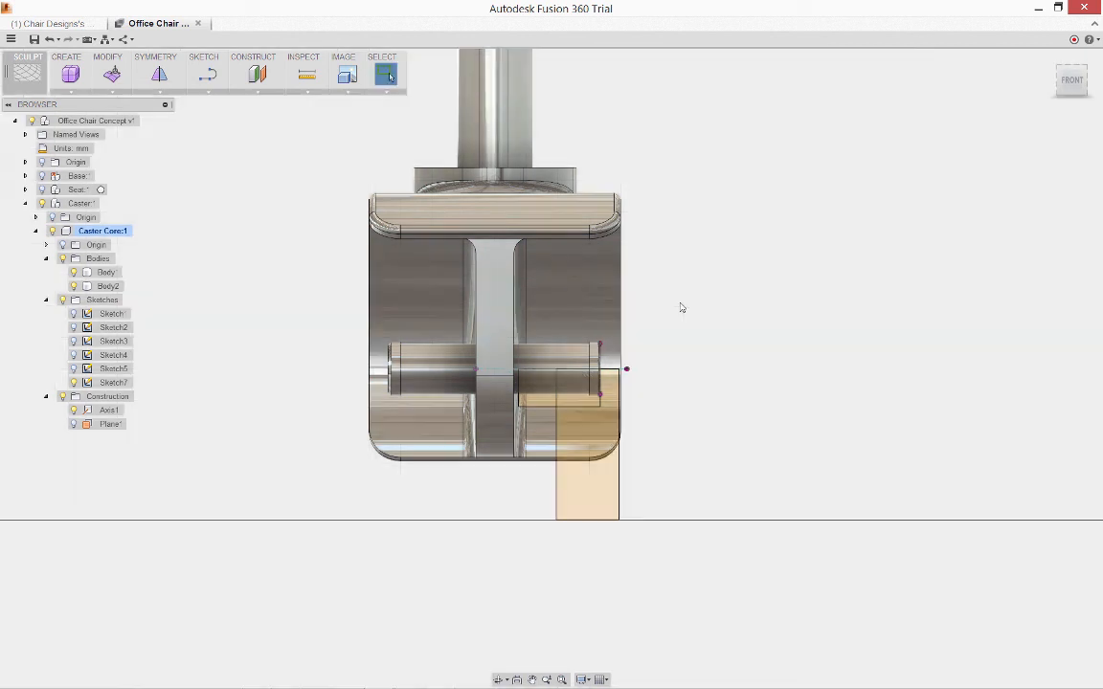